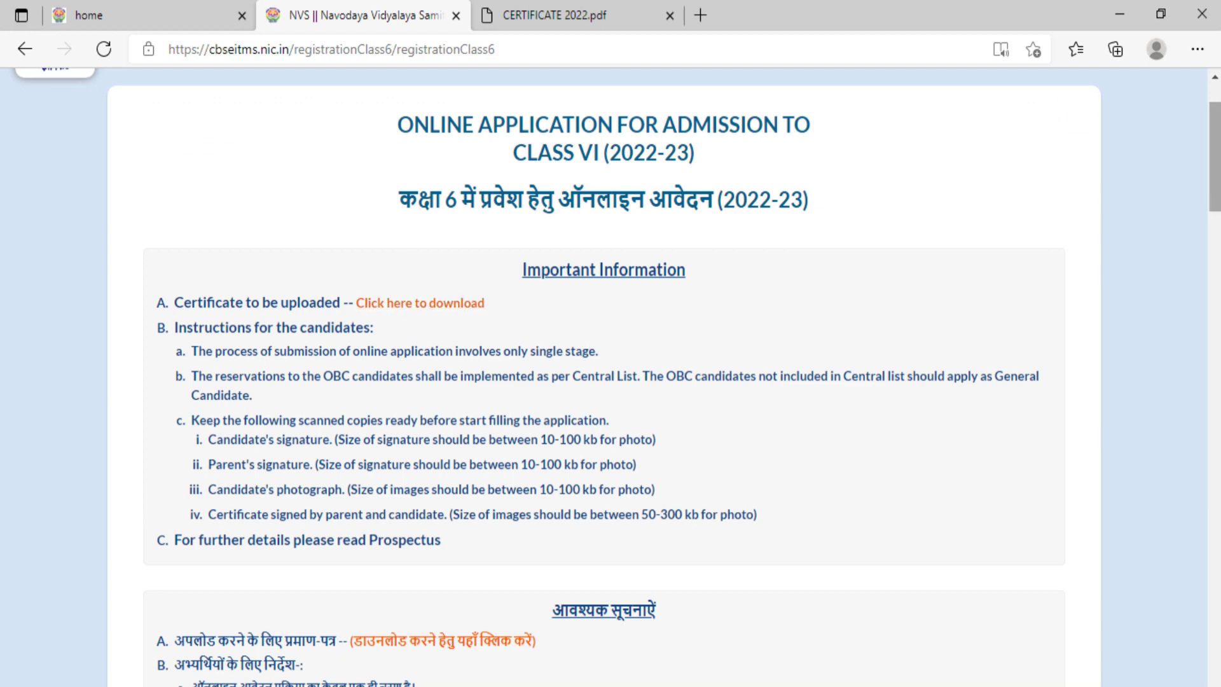
Step: Set the state in which the candidate studies in class V to GUJARAT
{"action": "scroll", "coordinate": [521, 417], "scroll_direction": "down", "scroll_amount": 10}
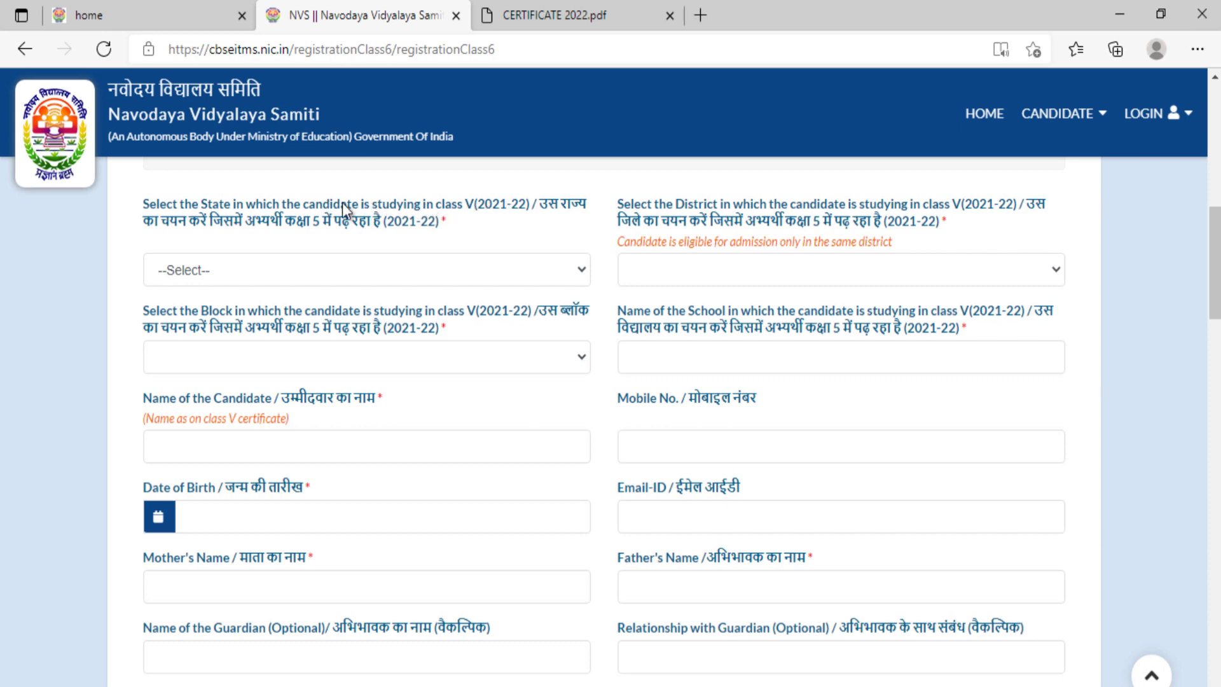
{"action": "left_click", "coordinate": [551, 263]}
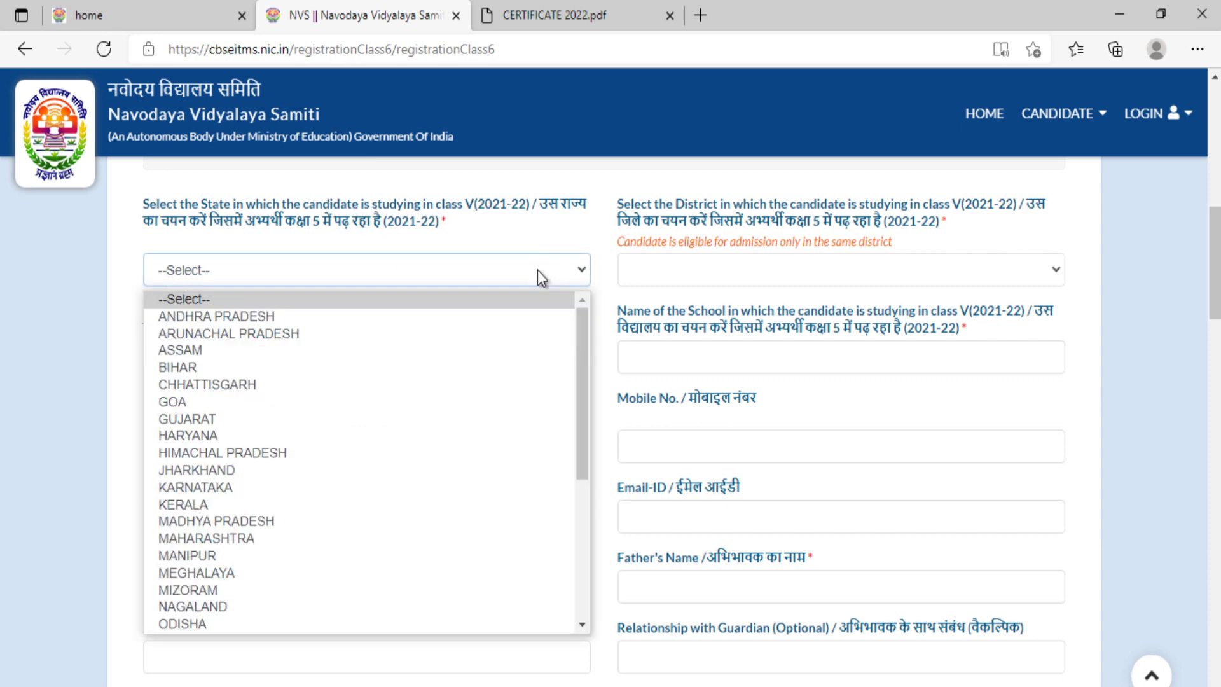
{"action": "left_click", "coordinate": [459, 418]}
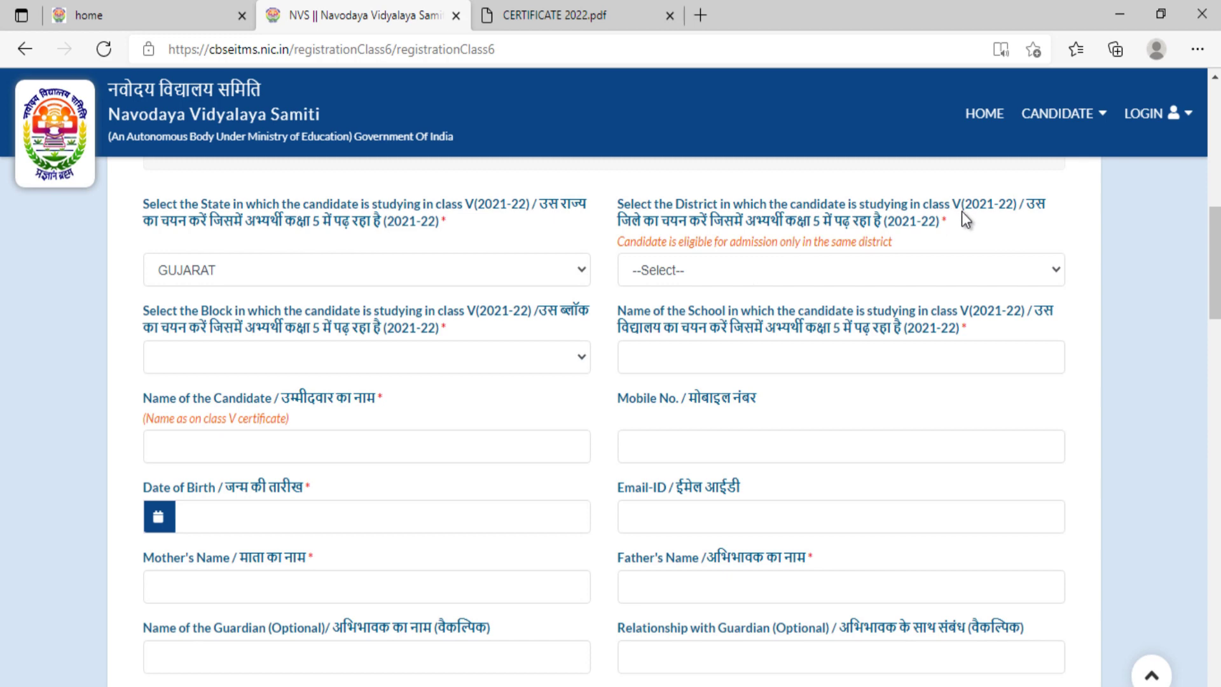
Step: Set the candidate's class V study district to AHMEDABAD and the block to AHMEDABAD (CITY)
{"action": "left_click", "coordinate": [967, 268]}
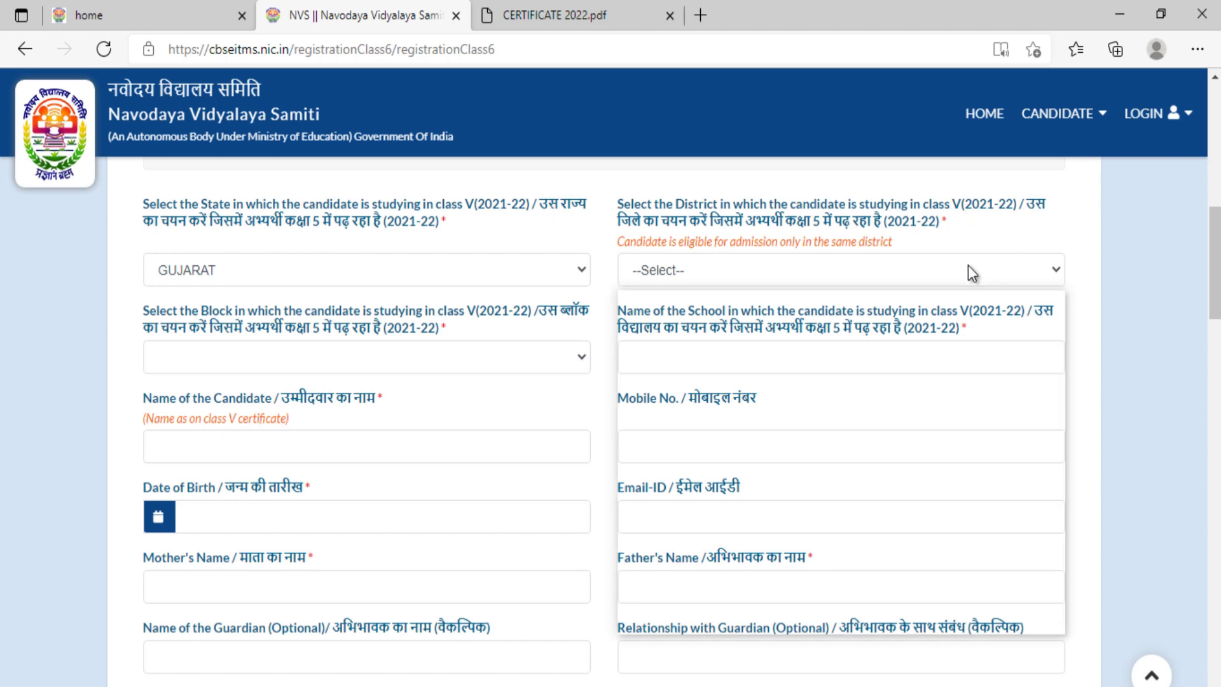
{"action": "left_click", "coordinate": [929, 311]}
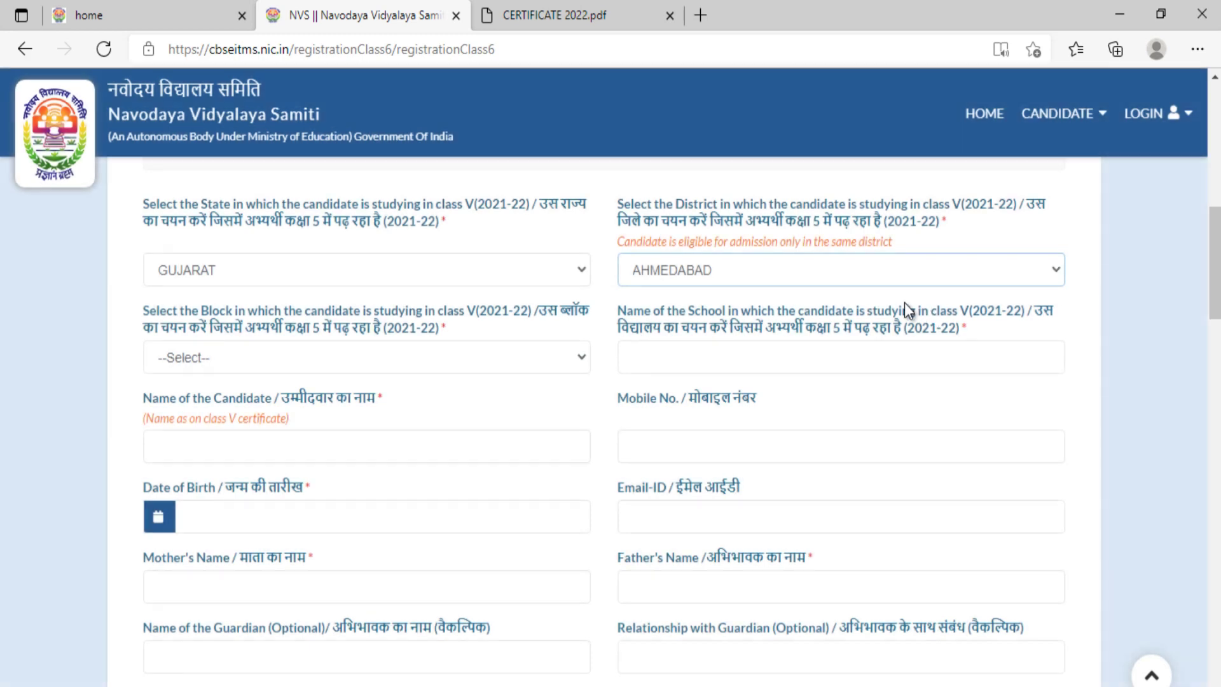
{"action": "left_click", "coordinate": [941, 274]}
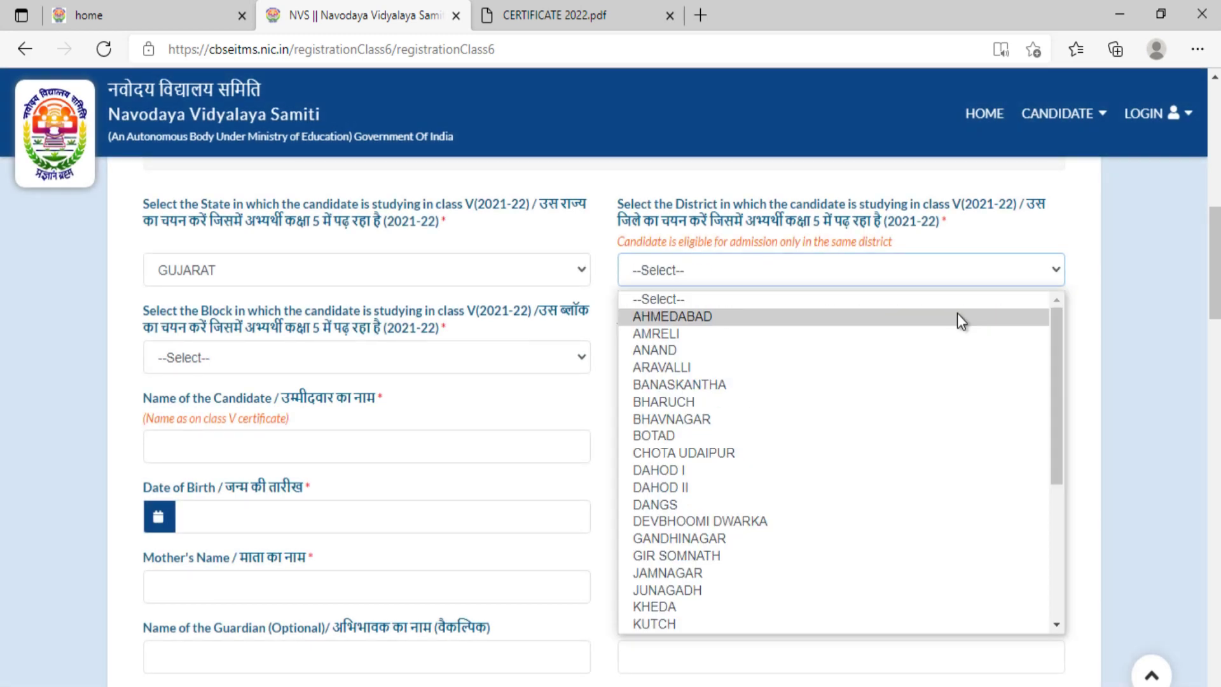
{"action": "left_click", "coordinate": [956, 313]}
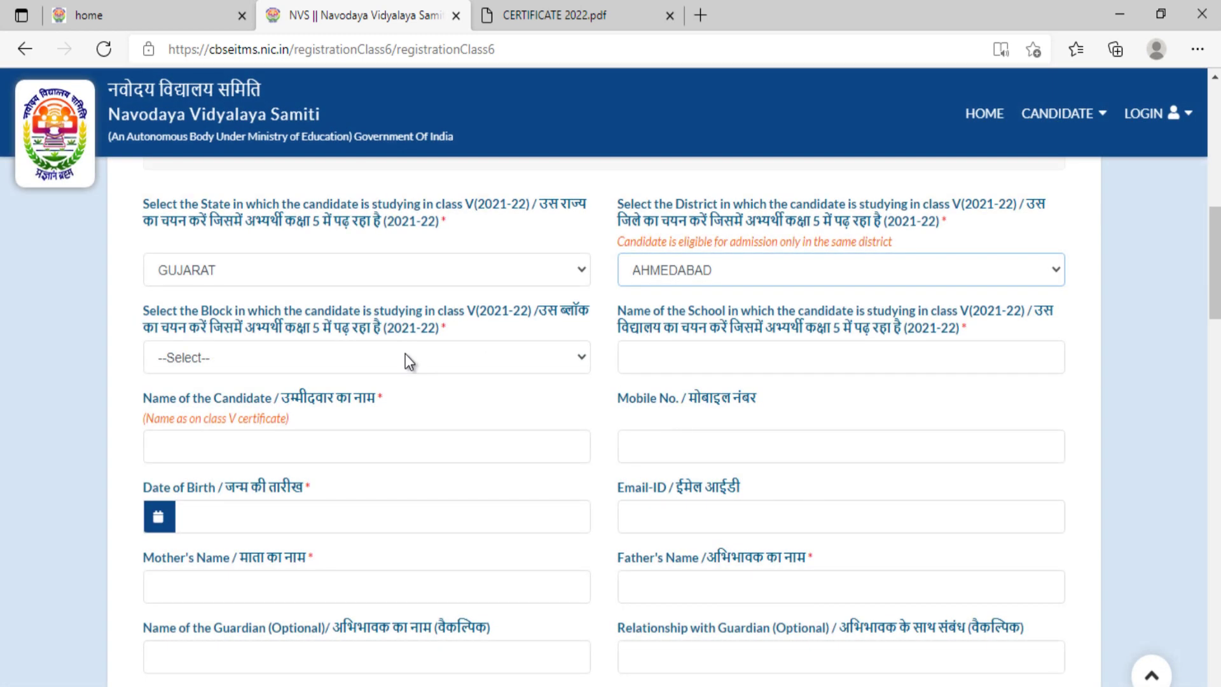
{"action": "left_click", "coordinate": [404, 356]}
{"action": "left_click", "coordinate": [382, 403]}
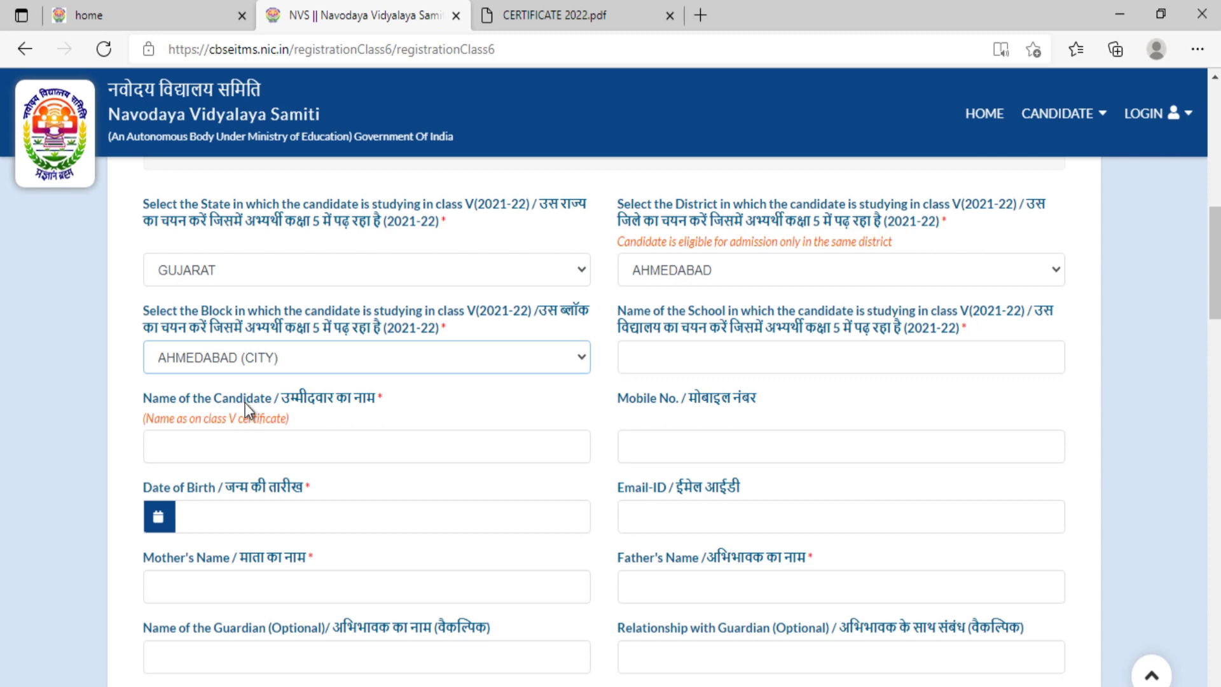
Step: Examine the candidate's mobile number, date of birth and email fields, including the date picker
{"action": "left_click", "coordinate": [672, 441]}
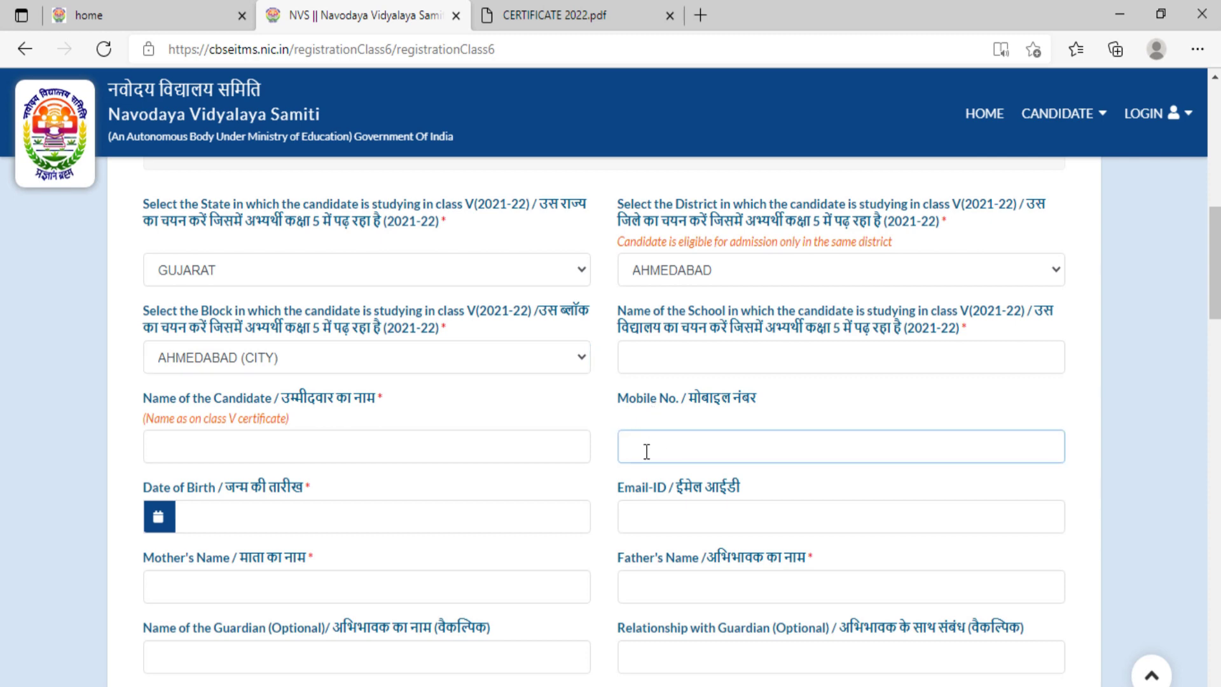
{"action": "left_click_drag", "start_coordinate": [223, 375], "coordinate": [279, 378]}
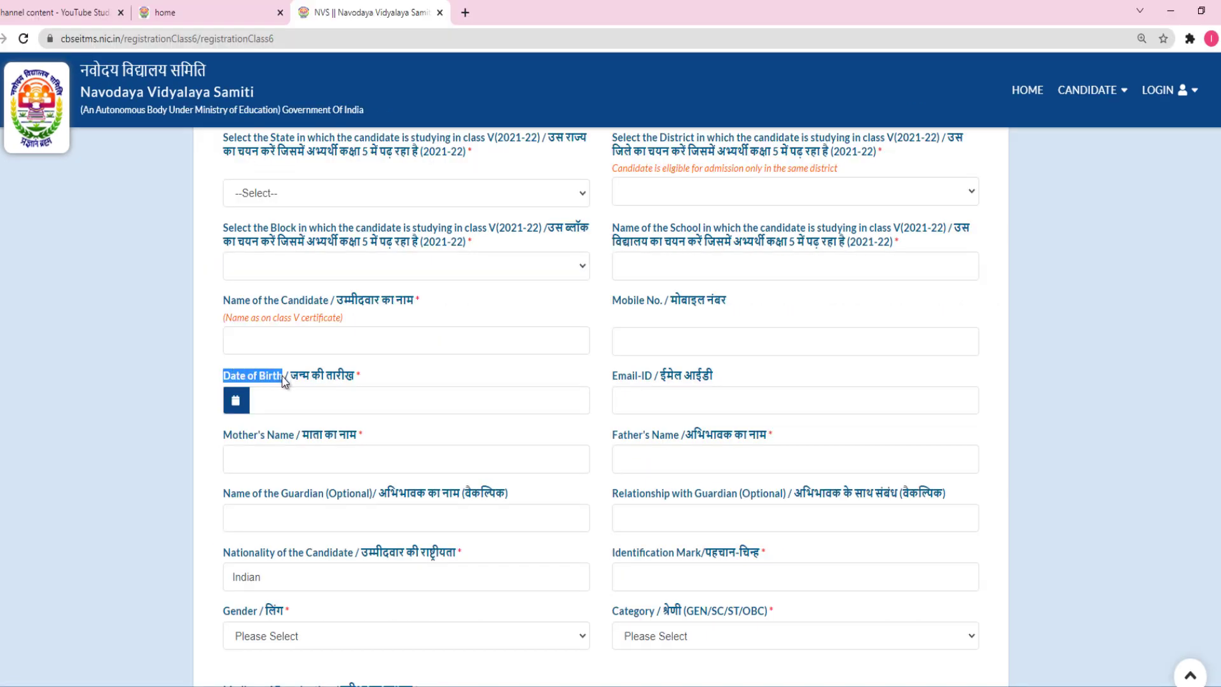
{"action": "left_click", "coordinate": [506, 402]}
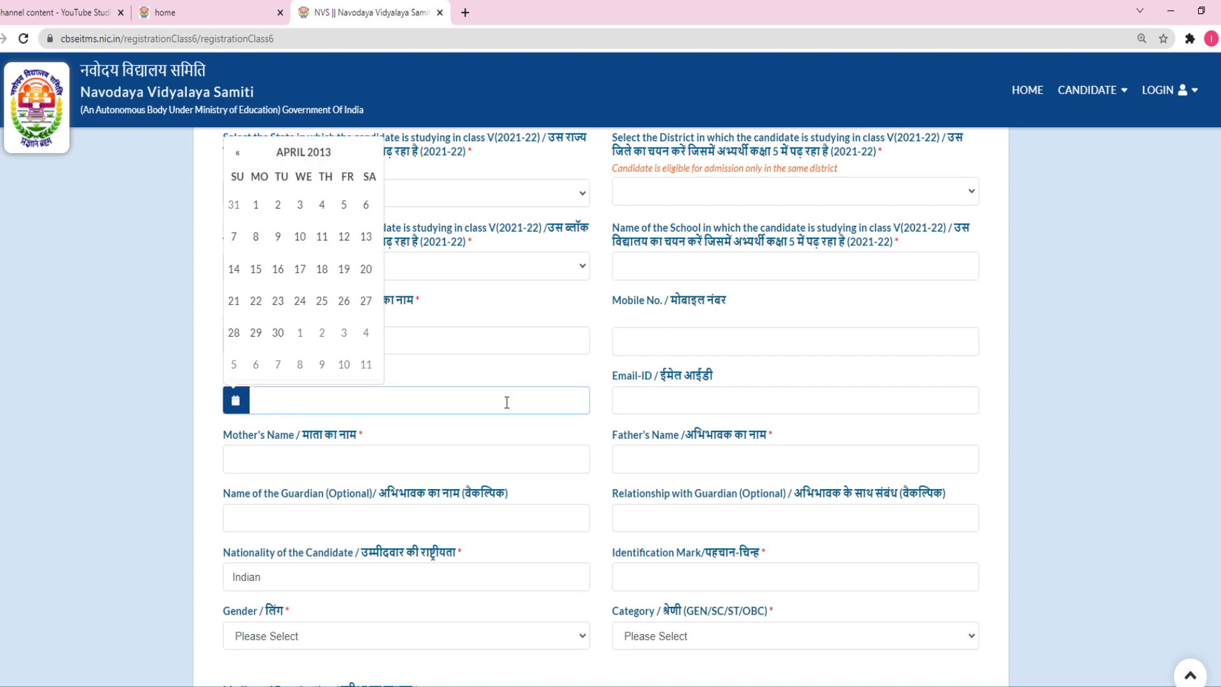
{"action": "left_click", "coordinate": [526, 422]}
{"action": "left_click", "coordinate": [636, 403]}
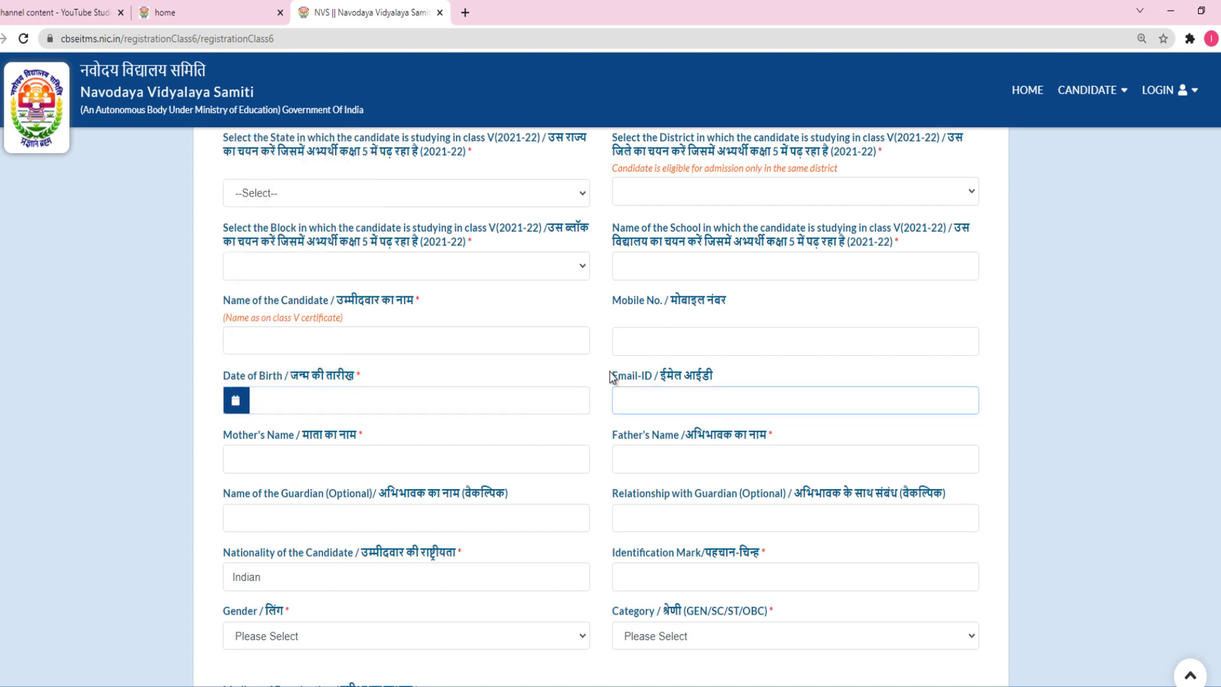
{"action": "left_click_drag", "start_coordinate": [613, 376], "coordinate": [654, 379]}
{"action": "left_click", "coordinate": [642, 397]}
Step: Examine the mother's, father's and guardian's name fields, the guardian relationship field and the nationality field
{"action": "left_click_drag", "start_coordinate": [223, 439], "coordinate": [294, 445]}
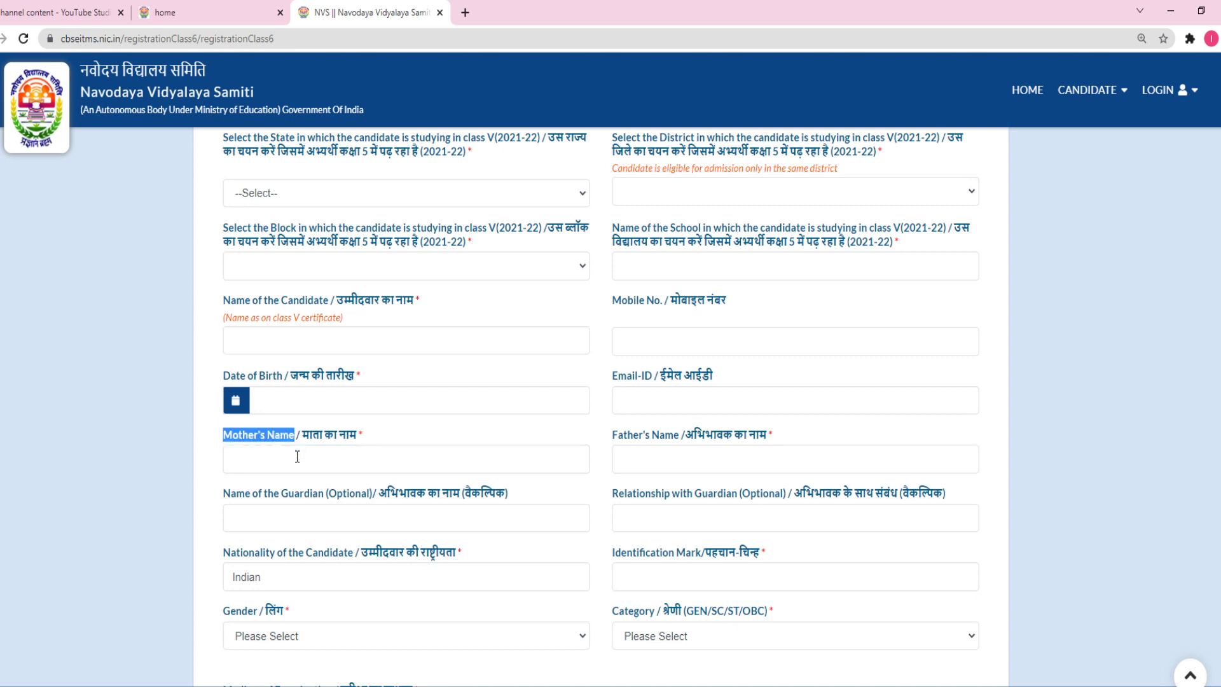
{"action": "left_click", "coordinate": [297, 455]}
{"action": "left_click_drag", "start_coordinate": [604, 434], "coordinate": [644, 480]}
{"action": "left_click", "coordinate": [650, 456]}
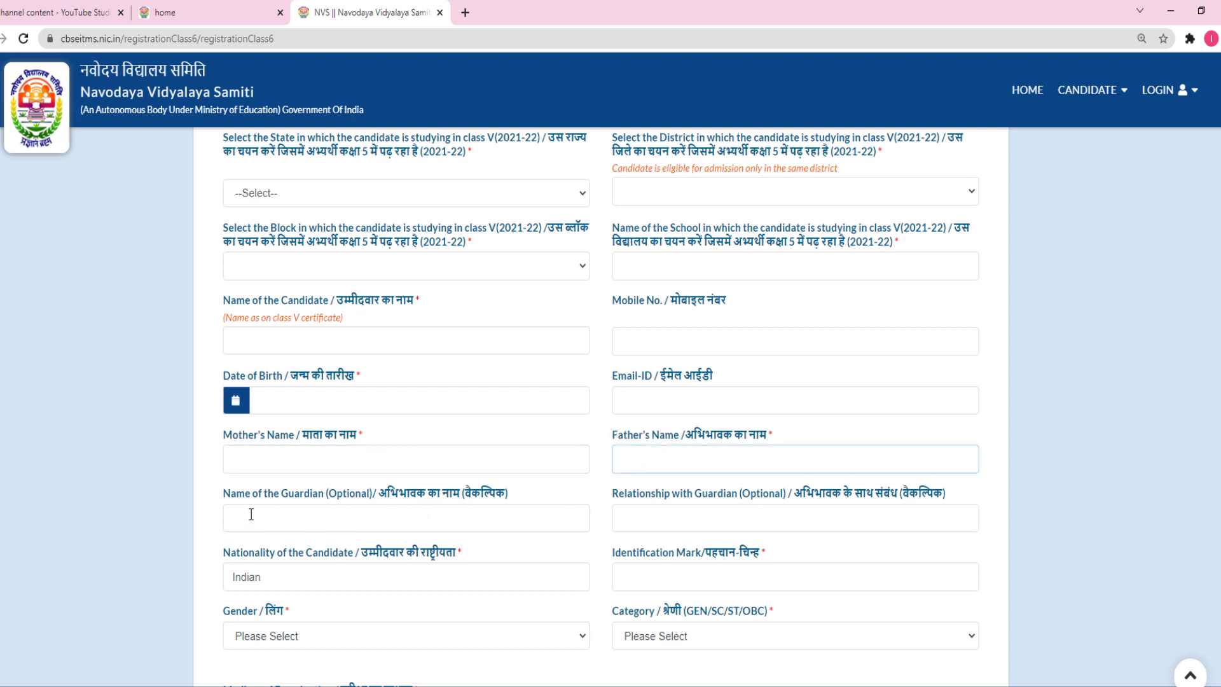
{"action": "left_click_drag", "start_coordinate": [224, 495], "coordinate": [372, 500]}
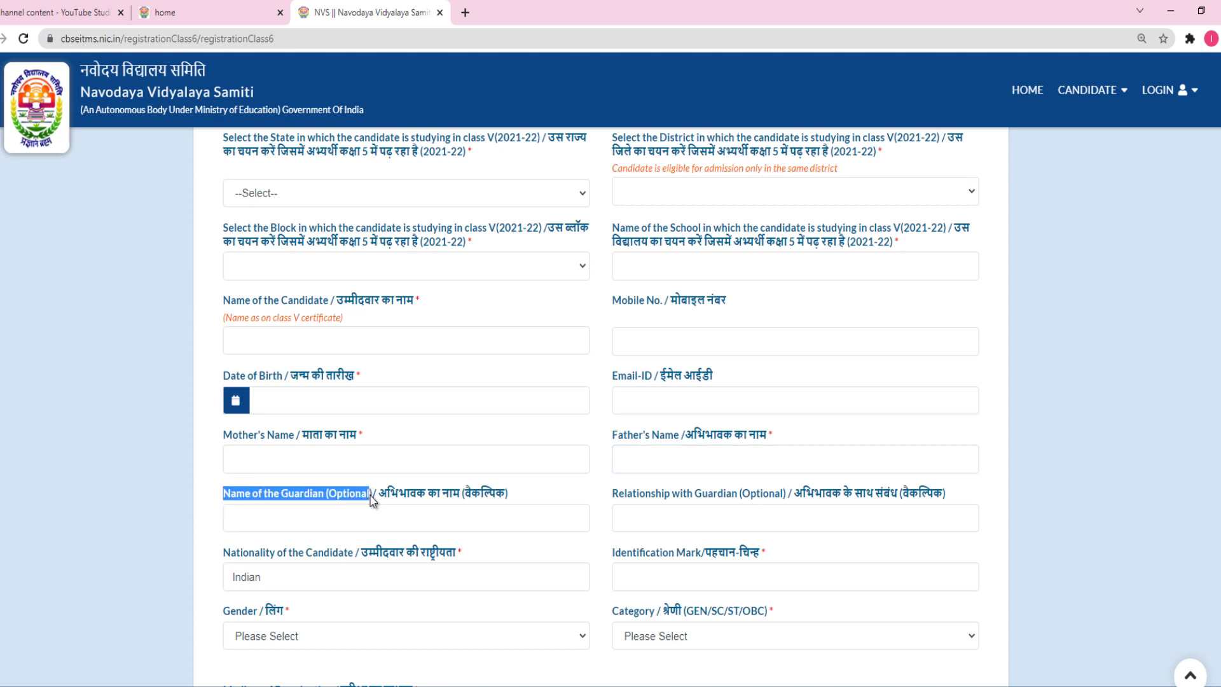
{"action": "left_click", "coordinate": [338, 519]}
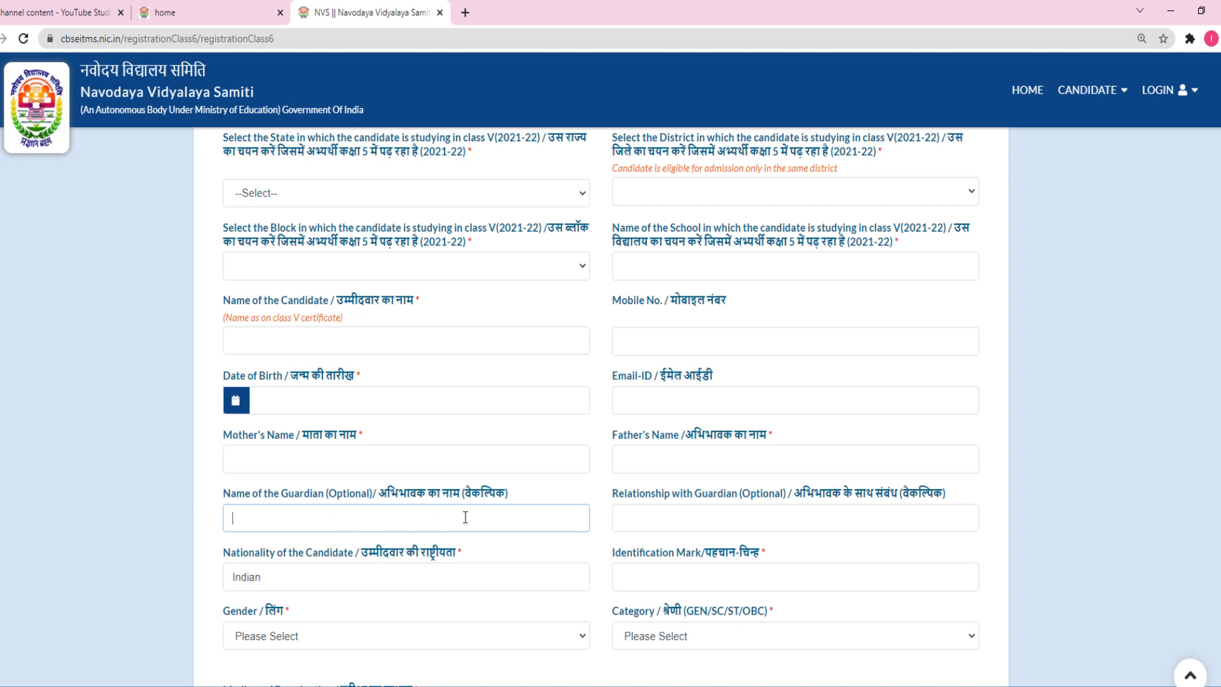
{"action": "left_click", "coordinate": [622, 517]}
{"action": "left_click_drag", "start_coordinate": [601, 487], "coordinate": [750, 504]}
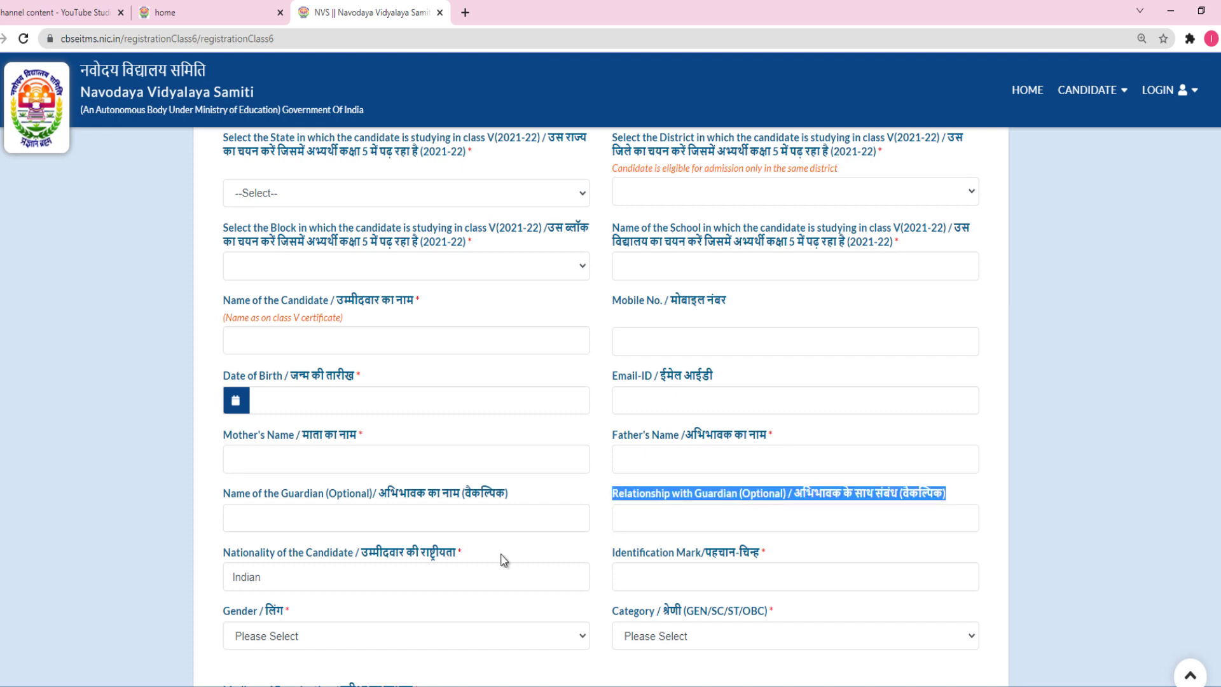
{"action": "left_click", "coordinate": [264, 576]}
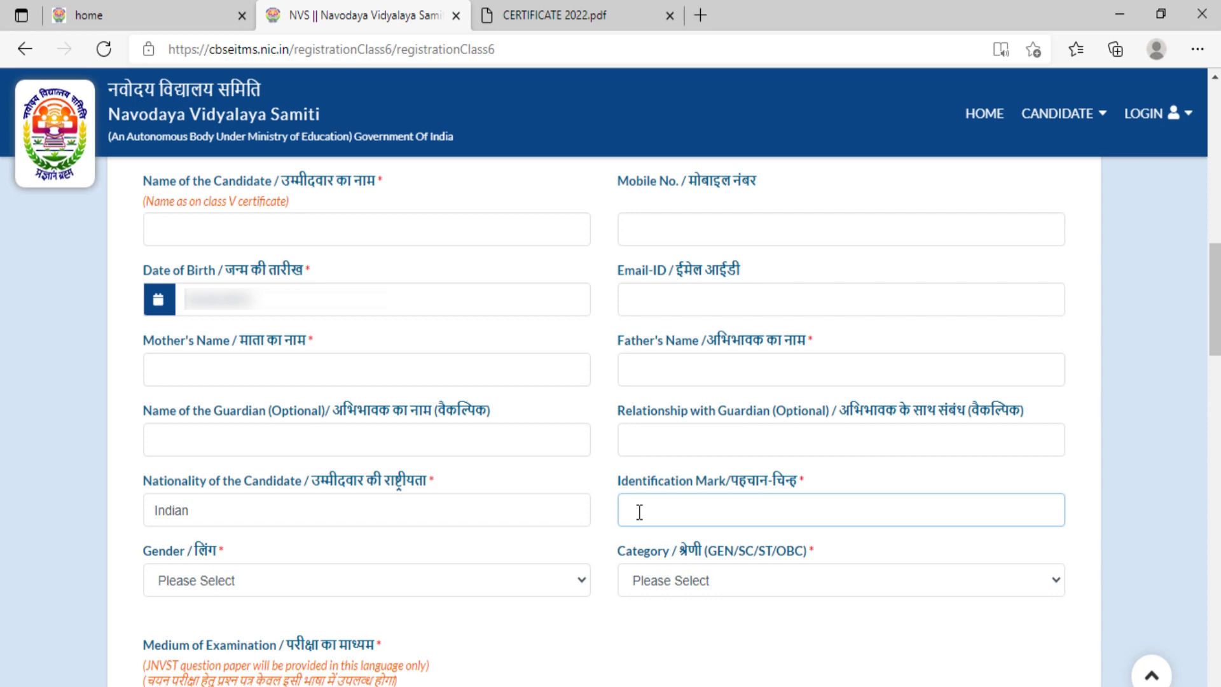
Step: Review the available choices for the candidate's gender, category and medium of examination
{"action": "left_click", "coordinate": [636, 636]}
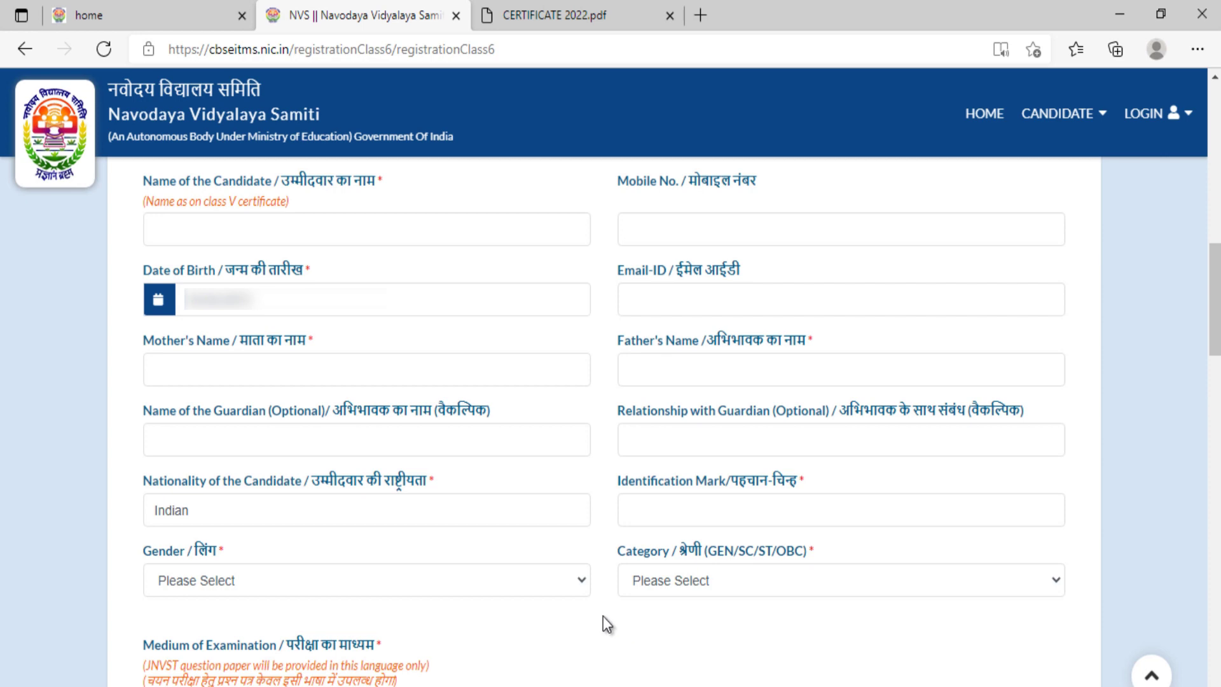
{"action": "left_click", "coordinate": [584, 583]}
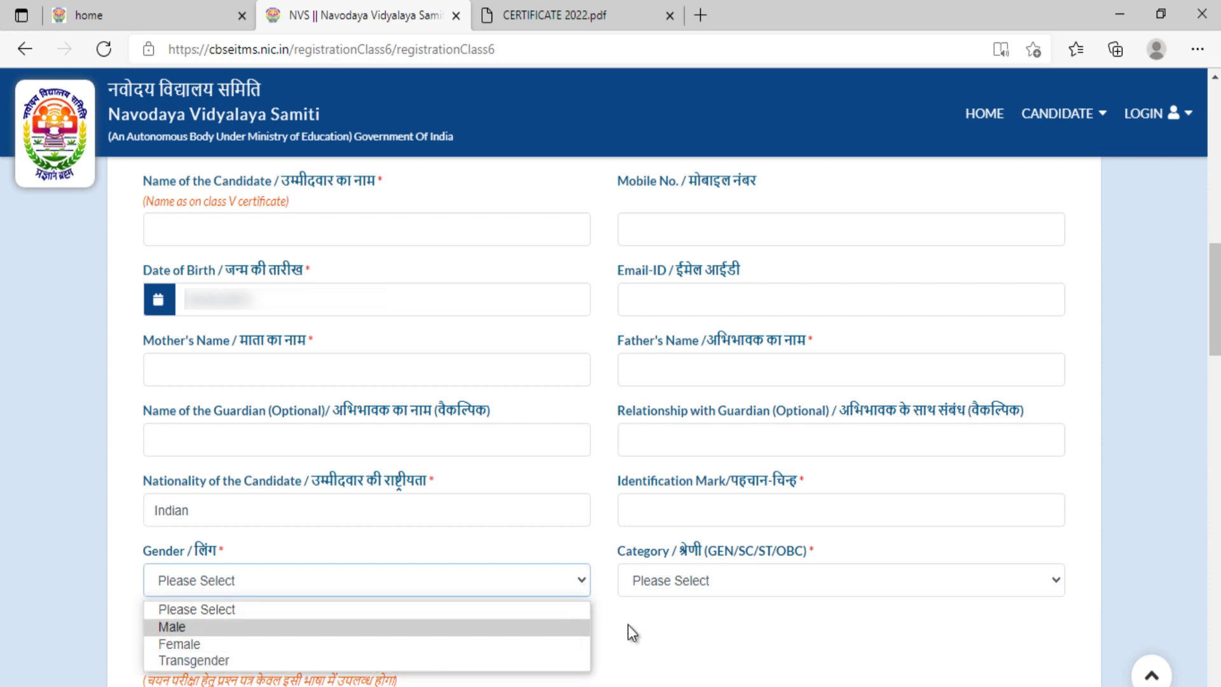
{"action": "left_click", "coordinate": [648, 581]}
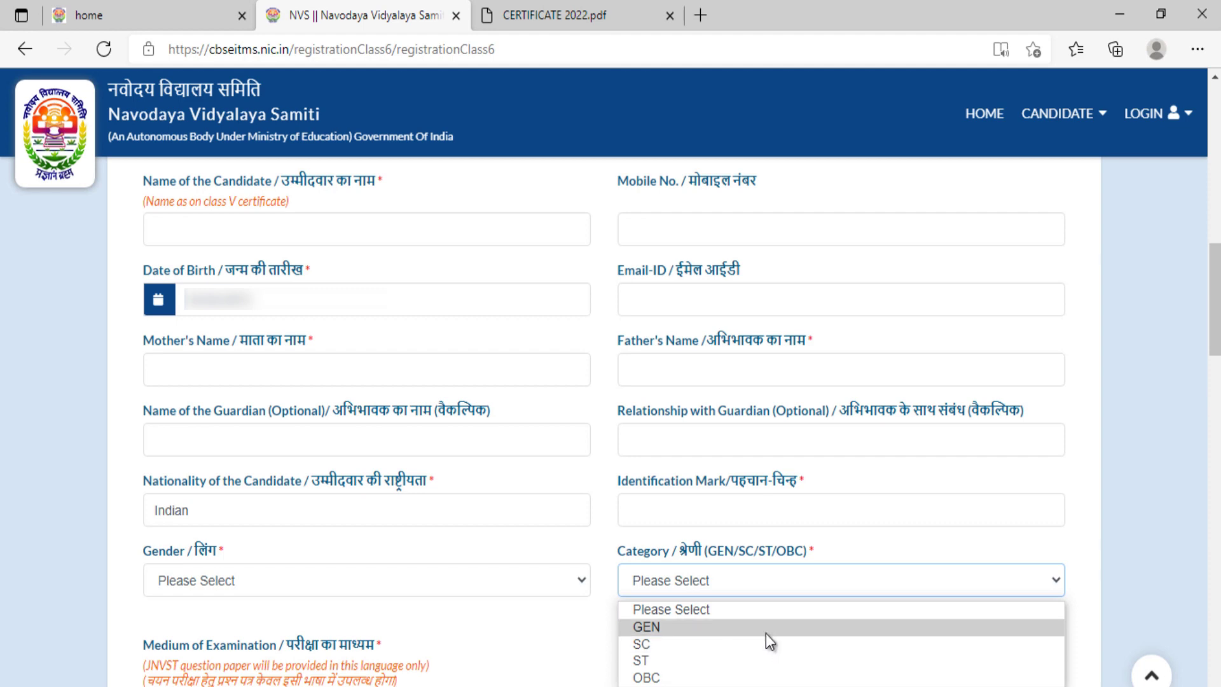
{"action": "left_click_drag", "start_coordinate": [278, 213], "coordinate": [372, 221]}
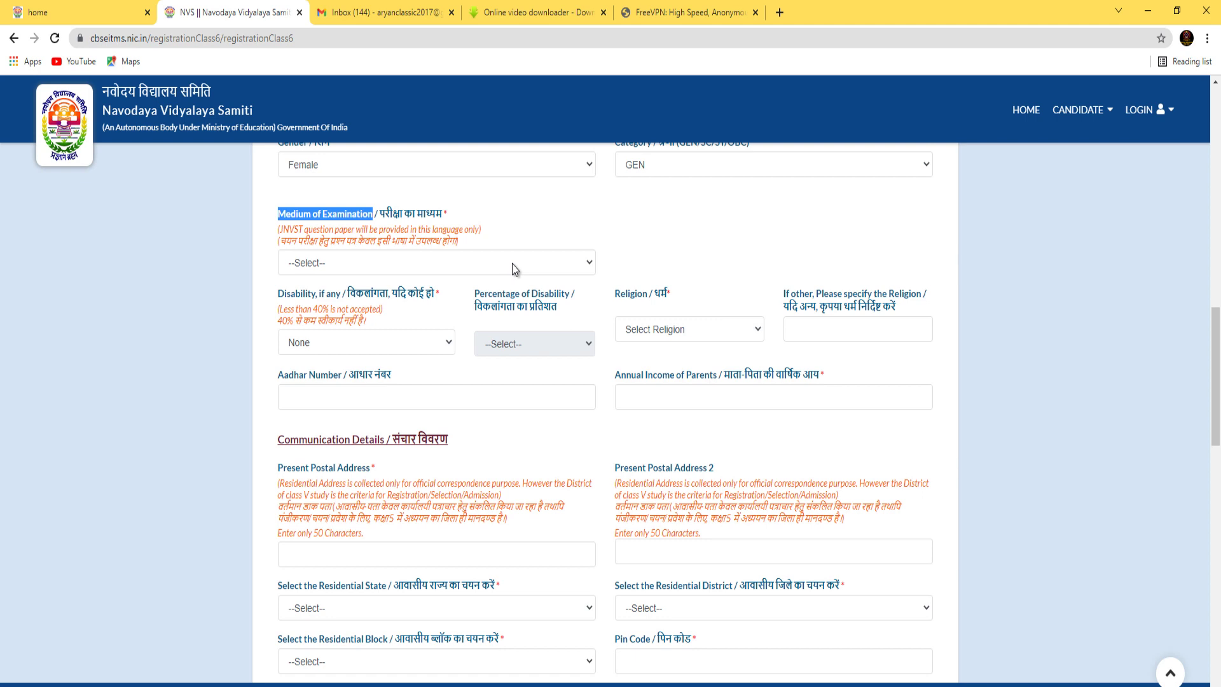
{"action": "left_click", "coordinate": [586, 271]}
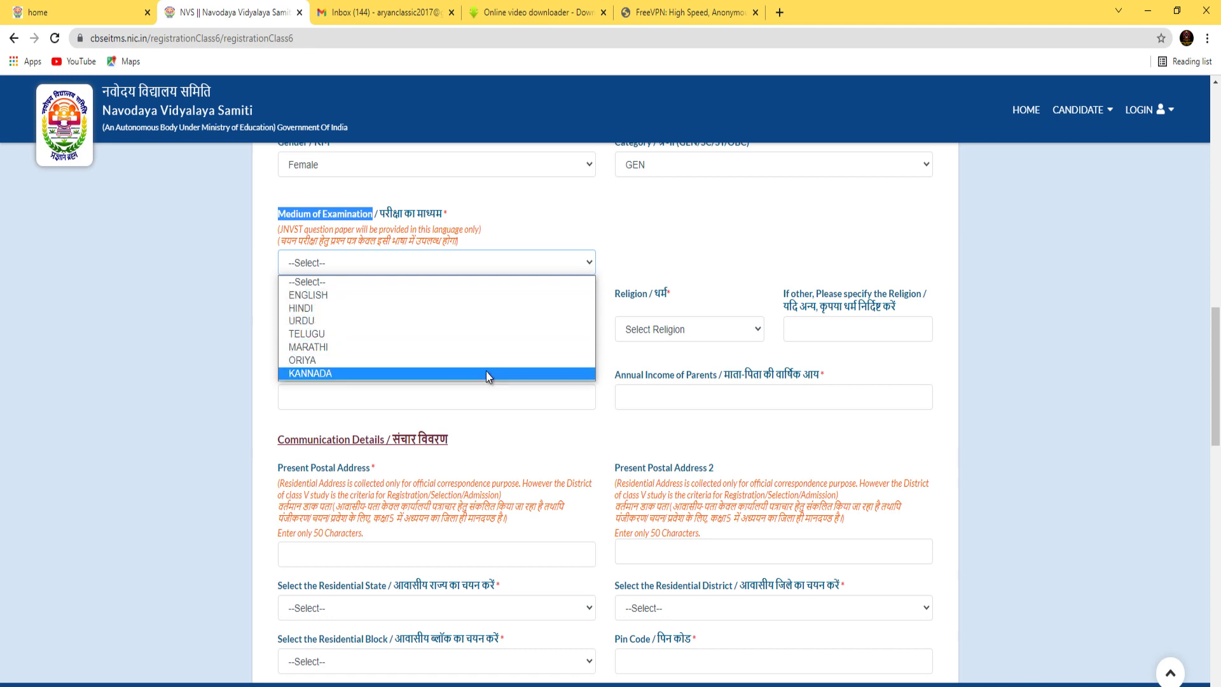
{"action": "left_click", "coordinate": [509, 304]}
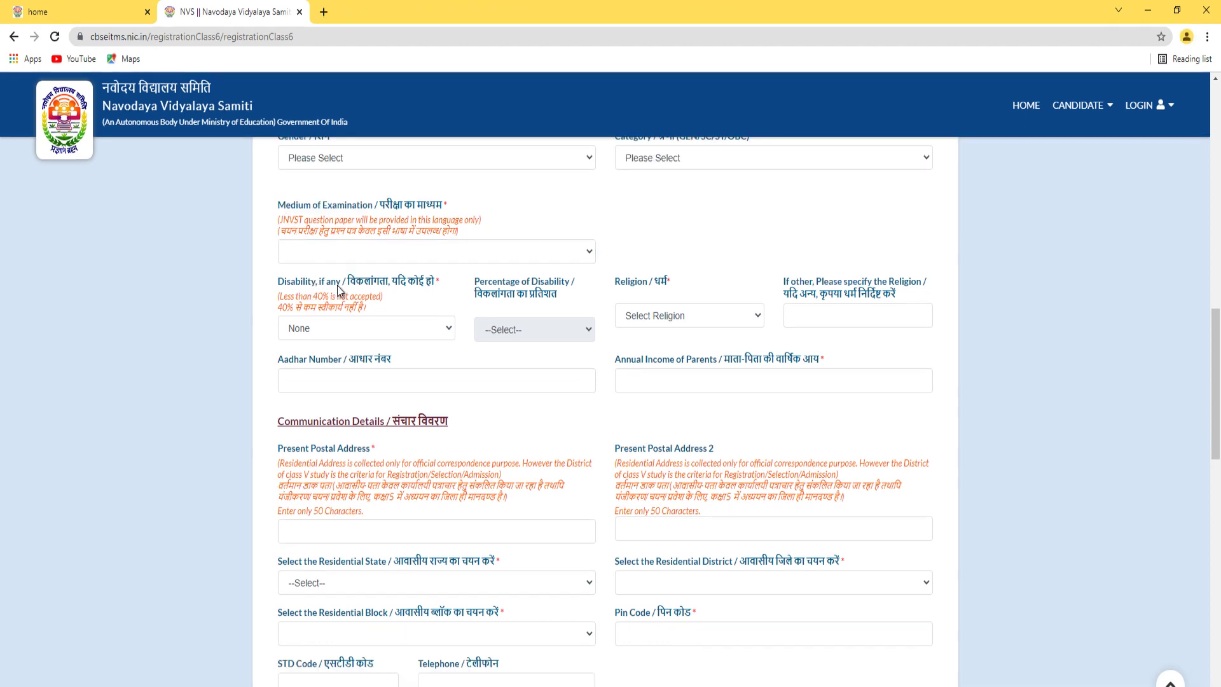
Step: Try Orthopedically Handicapped as the candidate's disability and look through the disability percentage choices
{"action": "left_click", "coordinate": [445, 329]}
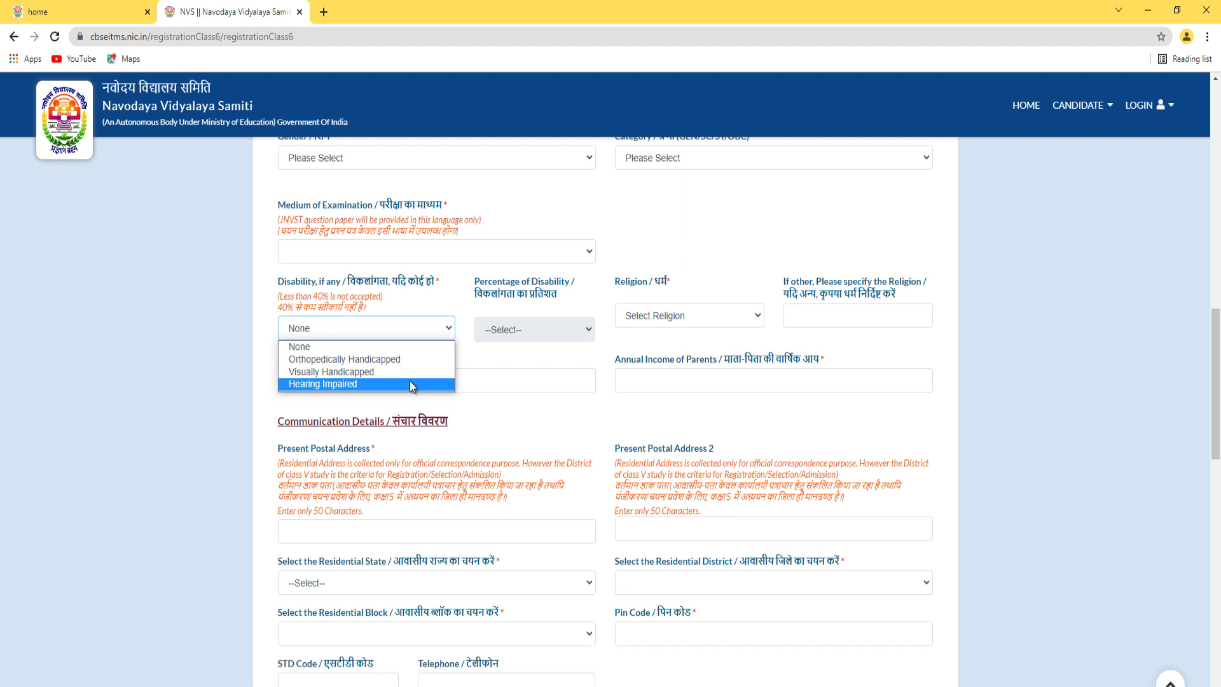
{"action": "left_click", "coordinate": [395, 347]}
{"action": "left_click", "coordinate": [403, 327]}
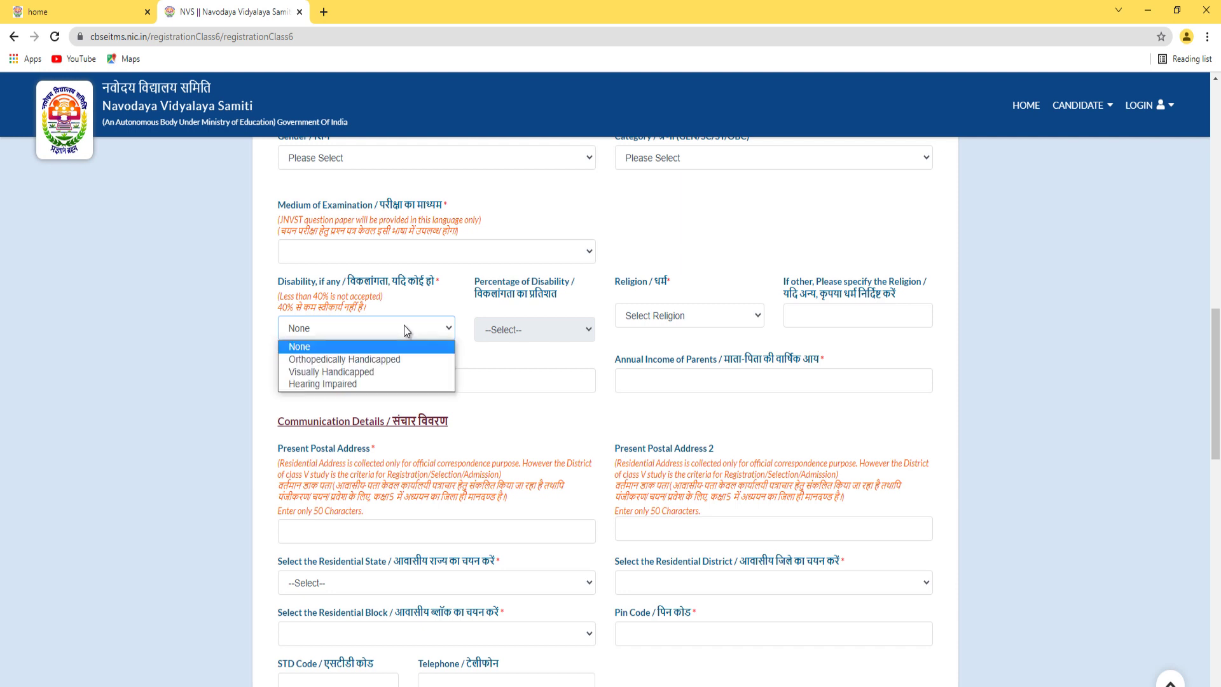
{"action": "left_click", "coordinate": [395, 360]}
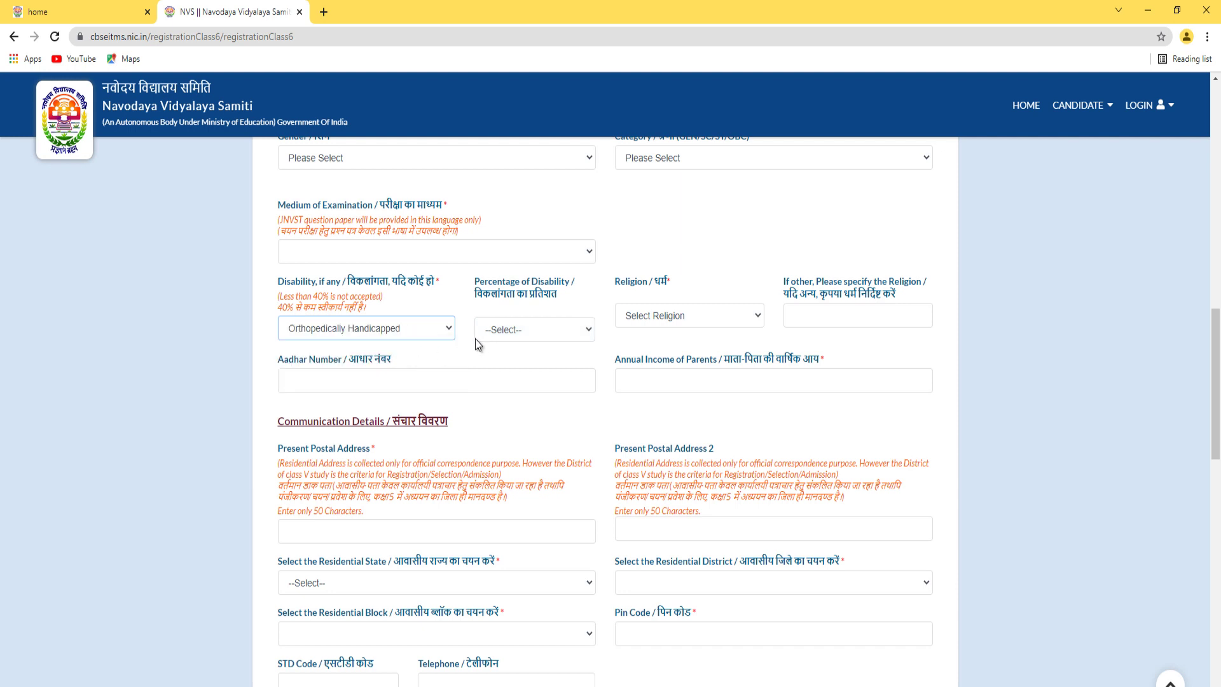
{"action": "left_click", "coordinate": [417, 334]}
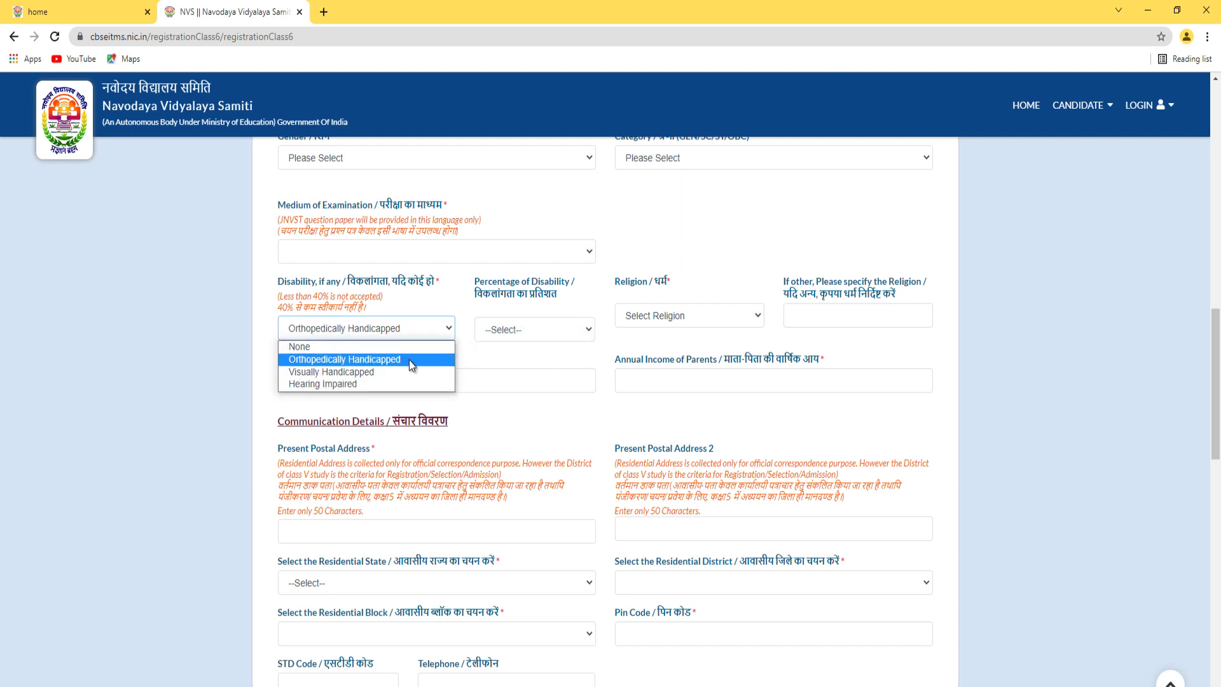
{"action": "left_click", "coordinate": [341, 338]}
{"action": "left_click", "coordinate": [528, 329]}
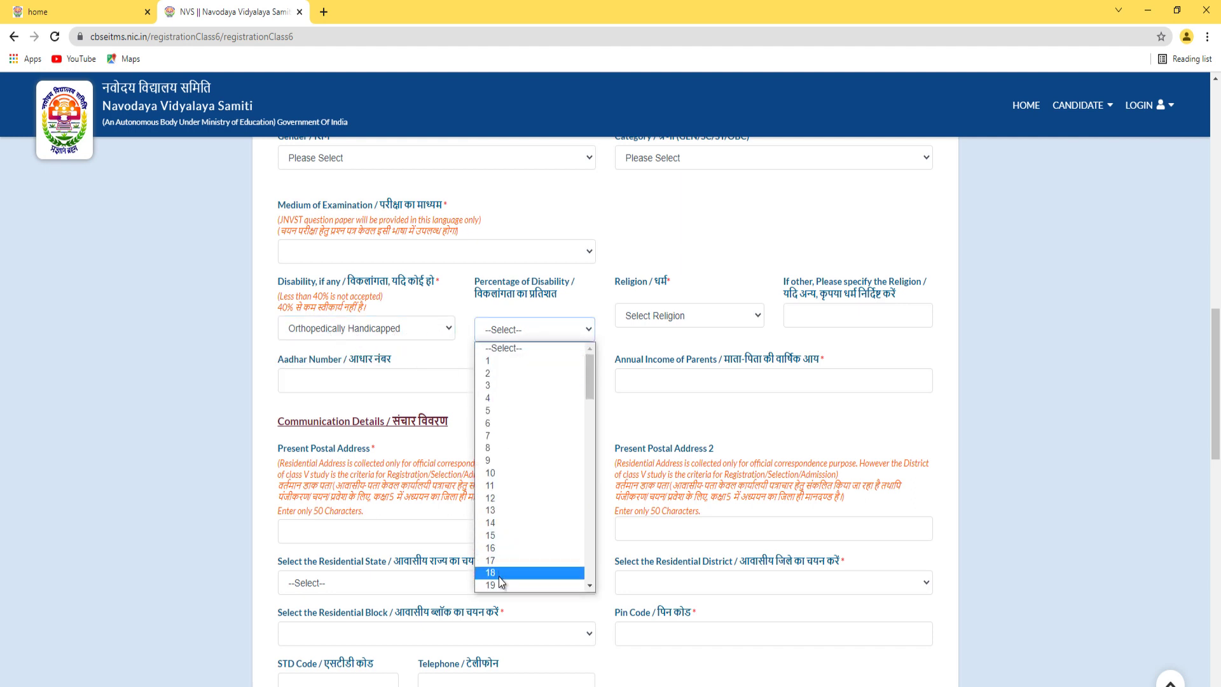
{"action": "left_click", "coordinate": [501, 527]}
{"action": "left_click", "coordinate": [722, 117]}
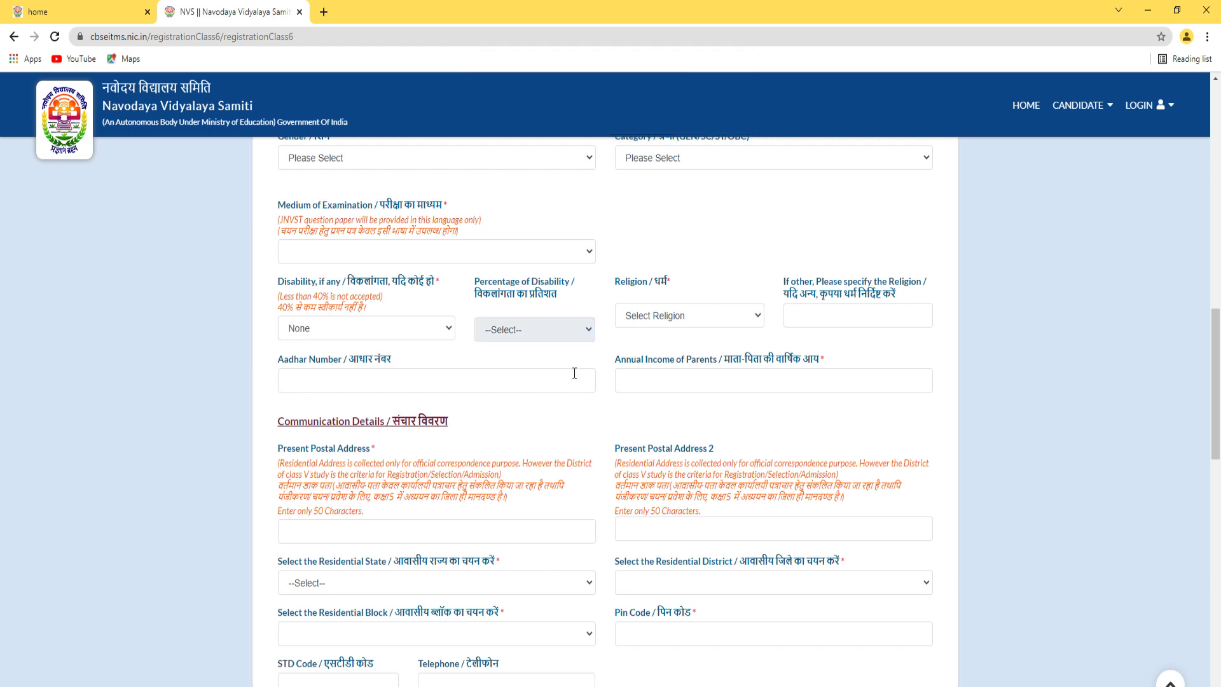
Step: Review the religion choices and the other religion, Aadhar number and parents' annual income fields
{"action": "left_click", "coordinate": [662, 323]}
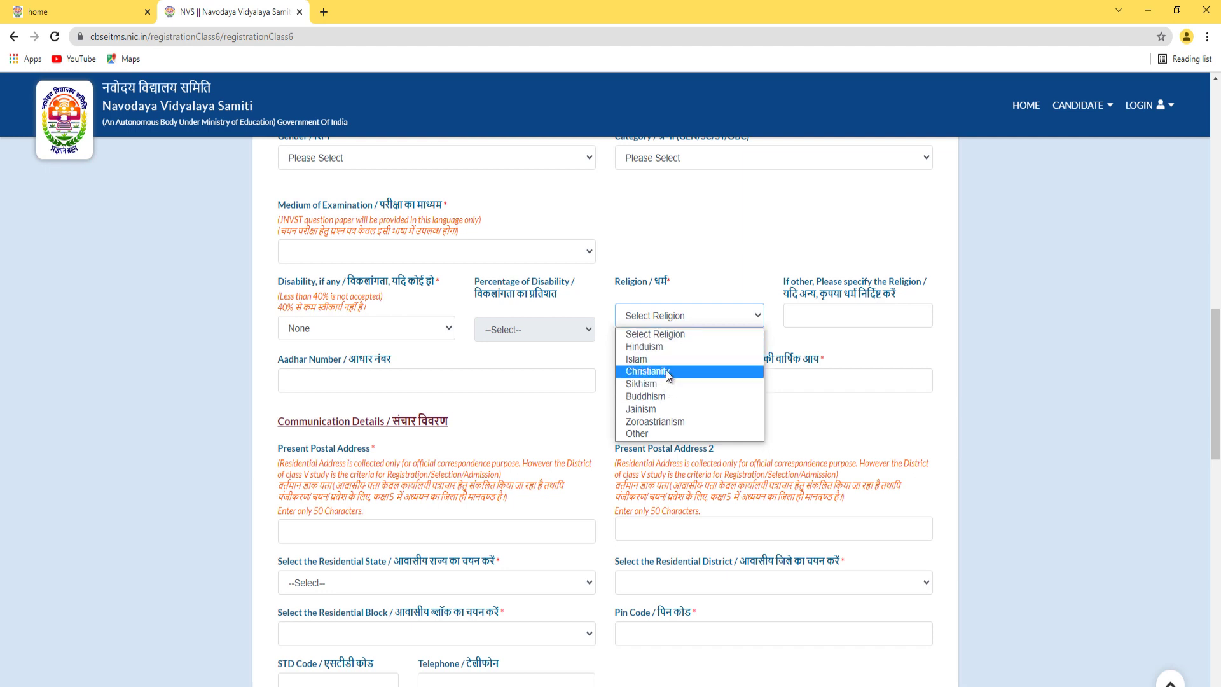
{"action": "left_click", "coordinate": [719, 323]}
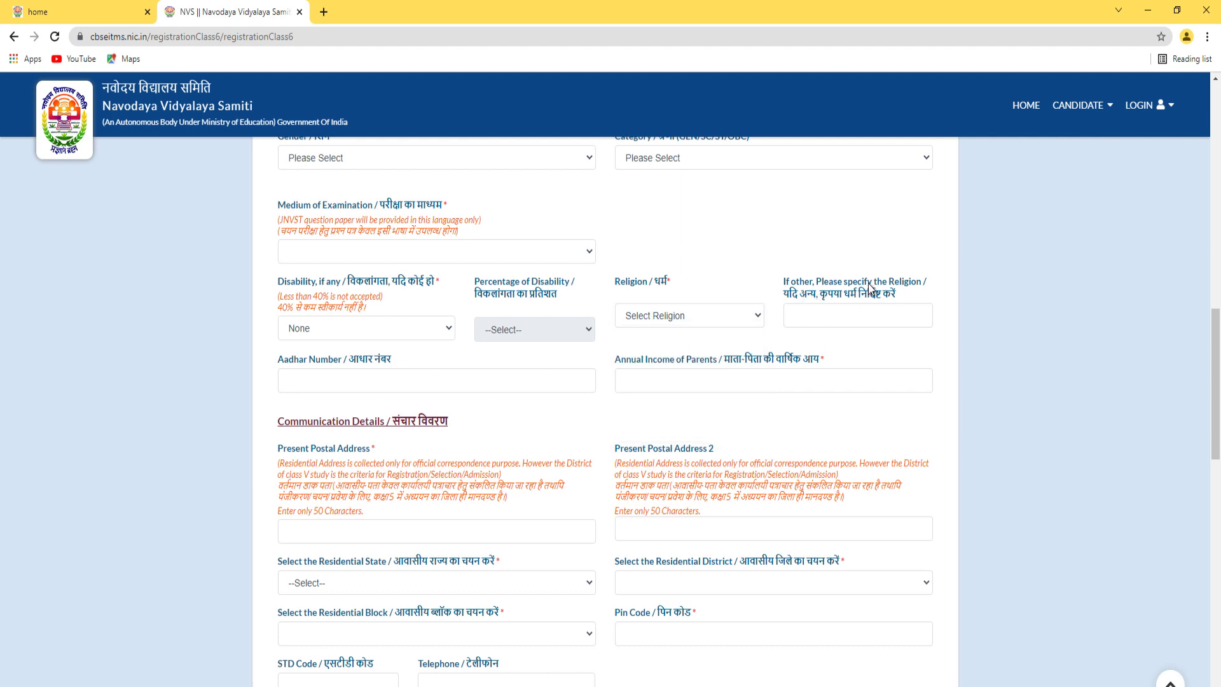
{"action": "left_click", "coordinate": [846, 317]}
{"action": "left_click", "coordinate": [313, 389]}
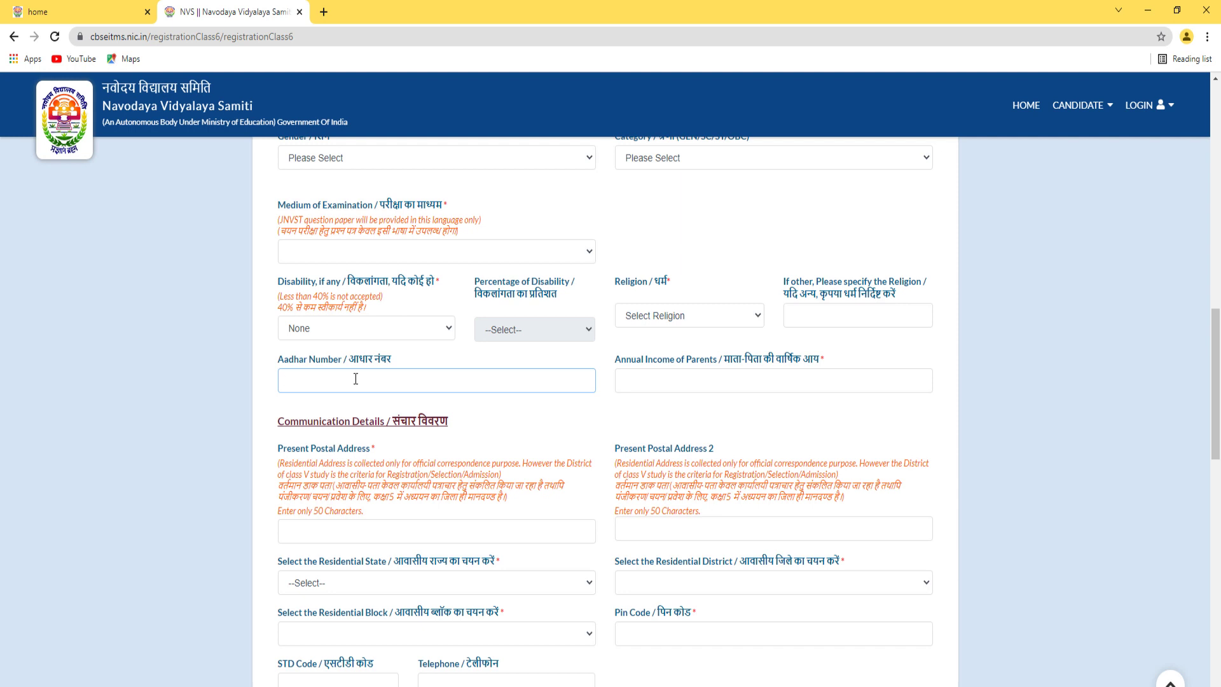
{"action": "left_click", "coordinate": [679, 384]}
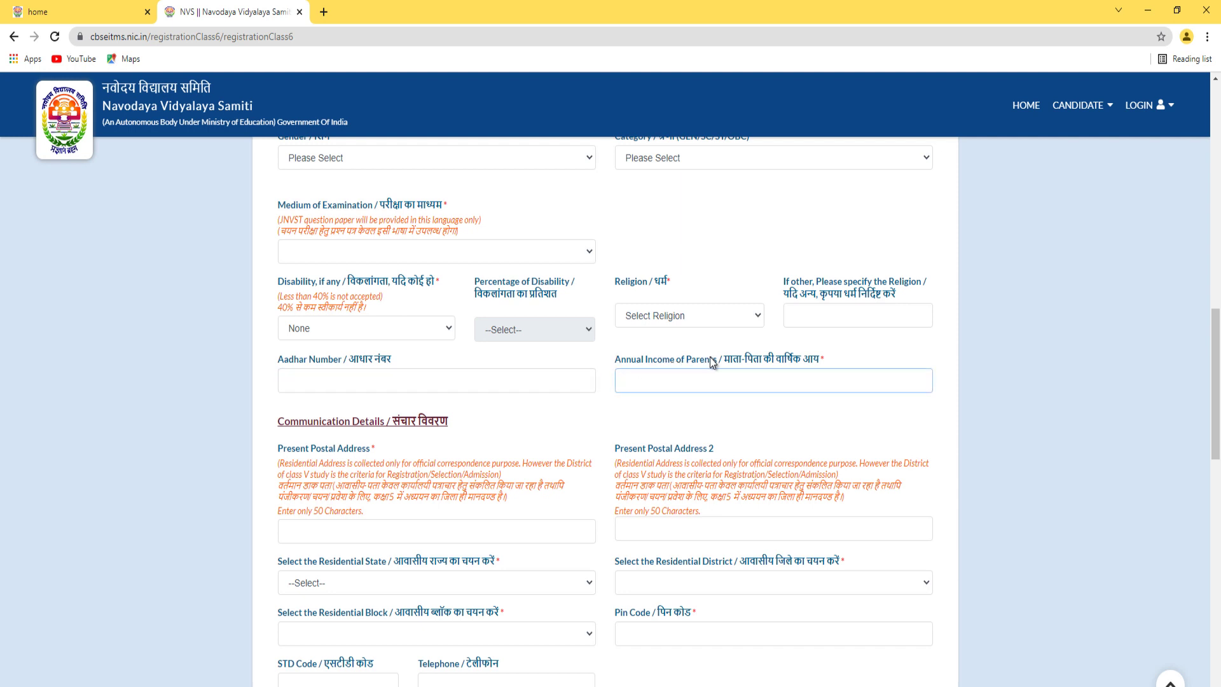
{"action": "key", "text": "Tab"}
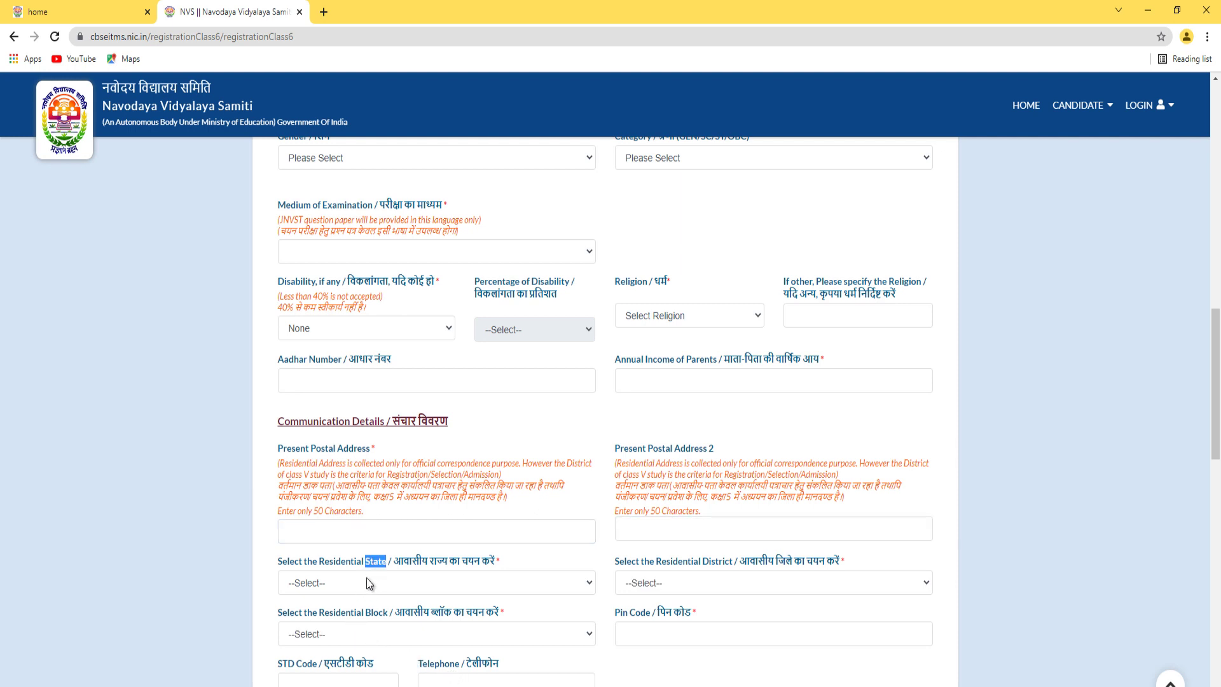
Step: Examine the residential state, district, block and pin code fields in the communication details
{"action": "left_click", "coordinate": [360, 585]}
{"action": "left_click", "coordinate": [369, 588]}
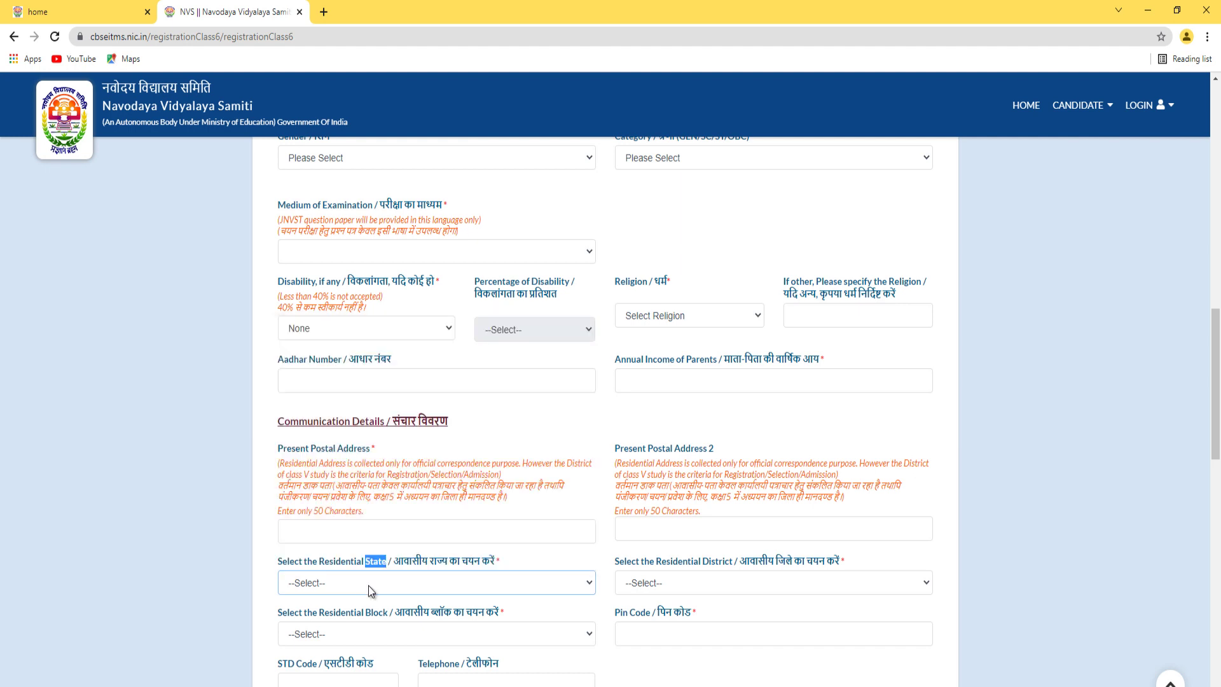
{"action": "left_click", "coordinate": [712, 566]}
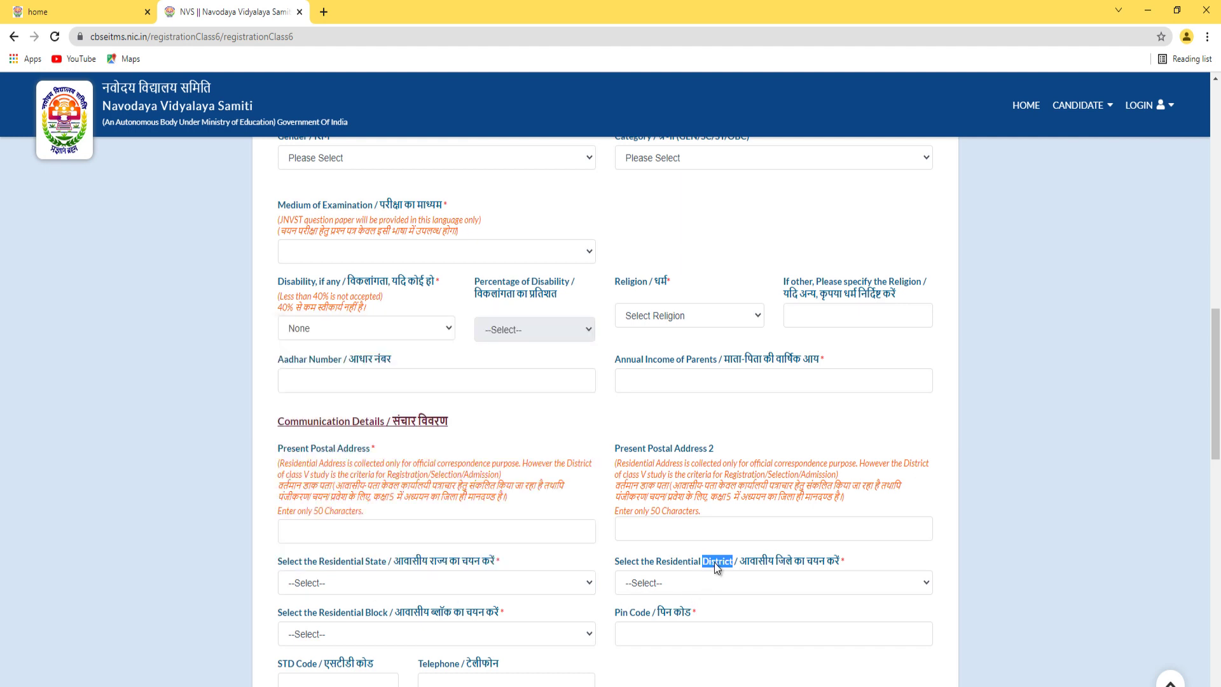
{"action": "left_click", "coordinate": [407, 633]}
{"action": "left_click", "coordinate": [403, 634]}
{"action": "double_click", "coordinate": [380, 611]}
{"action": "left_click", "coordinate": [692, 633]}
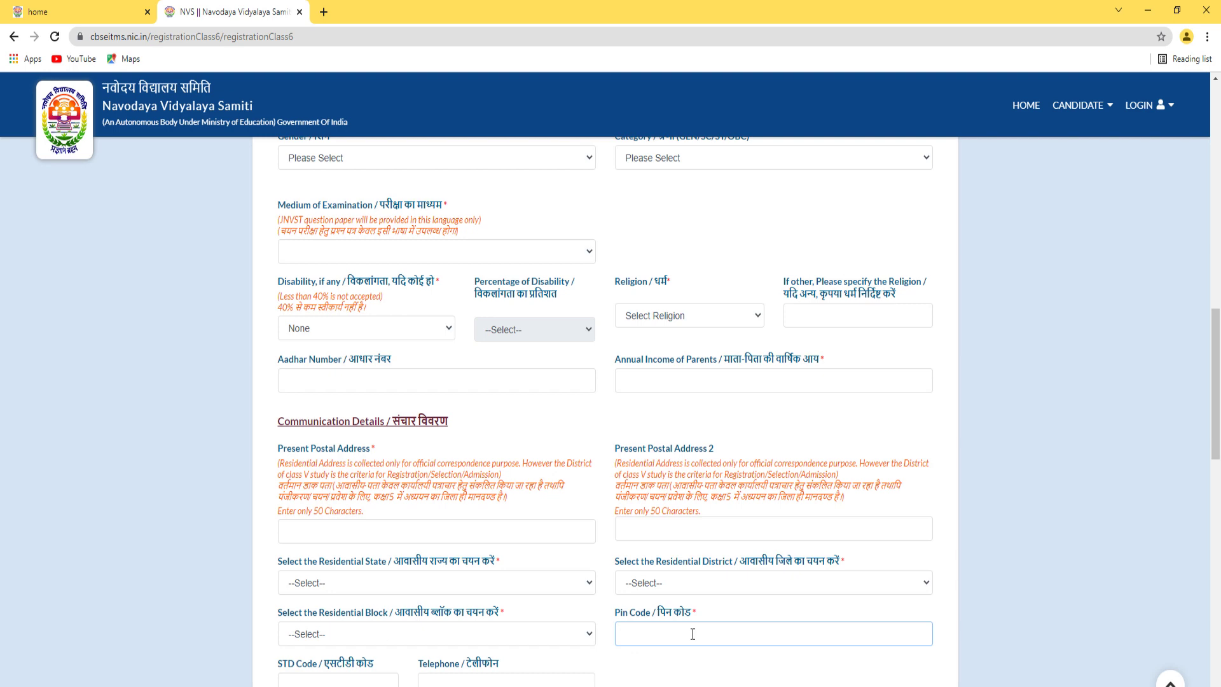
Step: Examine the STD code and telephone fields at the end of the communication details
{"action": "scroll", "coordinate": [693, 633], "scroll_direction": "down", "scroll_amount": 2}
{"action": "left_click", "coordinate": [299, 538]}
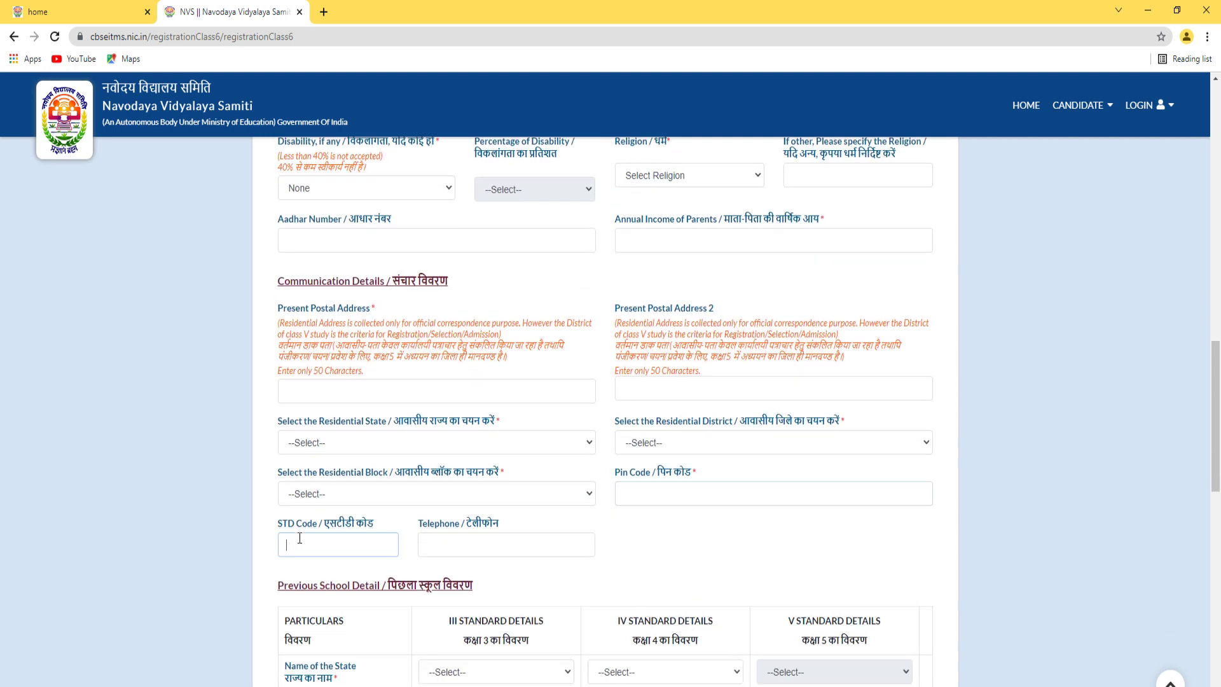
{"action": "left_click", "coordinate": [471, 551]}
{"action": "double_click", "coordinate": [439, 525]}
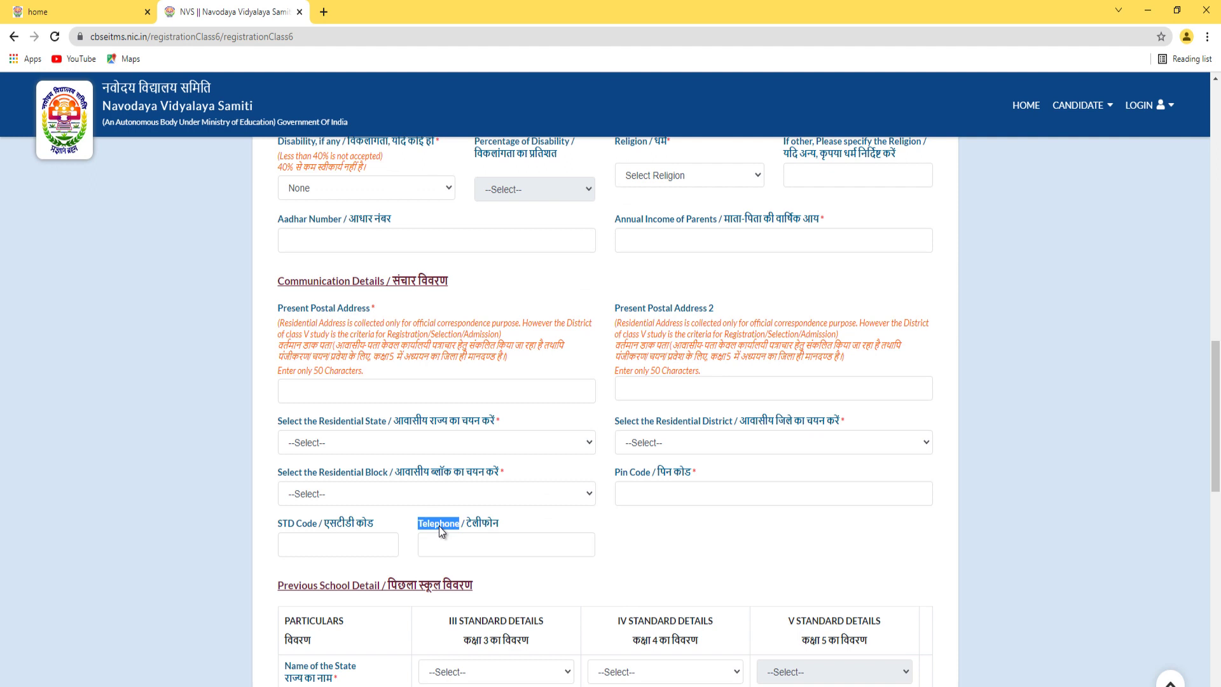
{"action": "left_click", "coordinate": [316, 540]}
Step: Examine the state, district, block and village rows of the previous school table for classes III to V
{"action": "scroll", "coordinate": [394, 483], "scroll_direction": "down", "scroll_amount": 4}
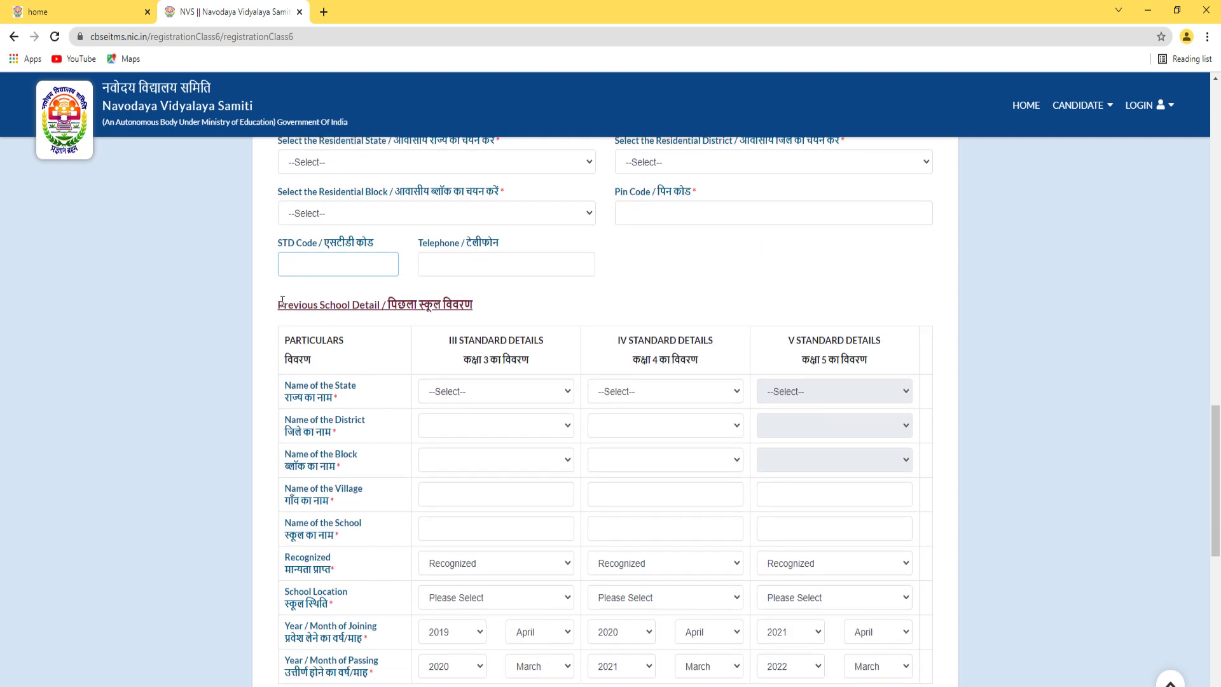
{"action": "left_click", "coordinate": [330, 381]}
{"action": "double_click", "coordinate": [349, 385]}
{"action": "double_click", "coordinate": [343, 420]}
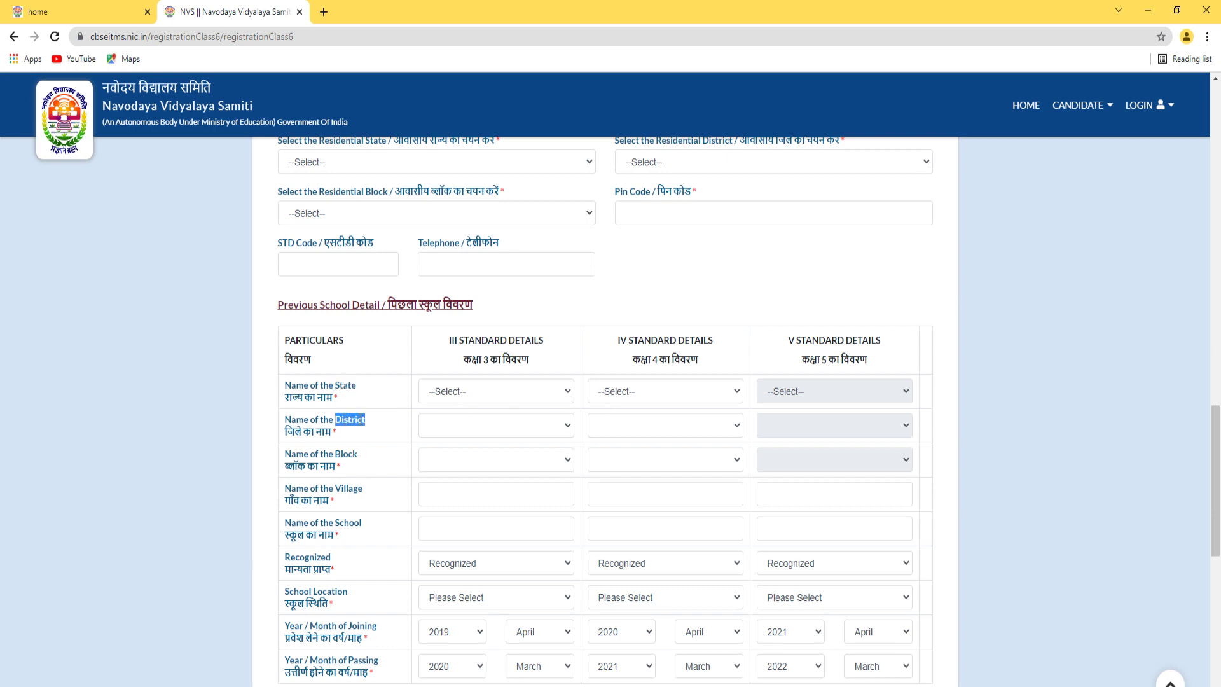
{"action": "double_click", "coordinate": [347, 453]}
{"action": "double_click", "coordinate": [343, 488]}
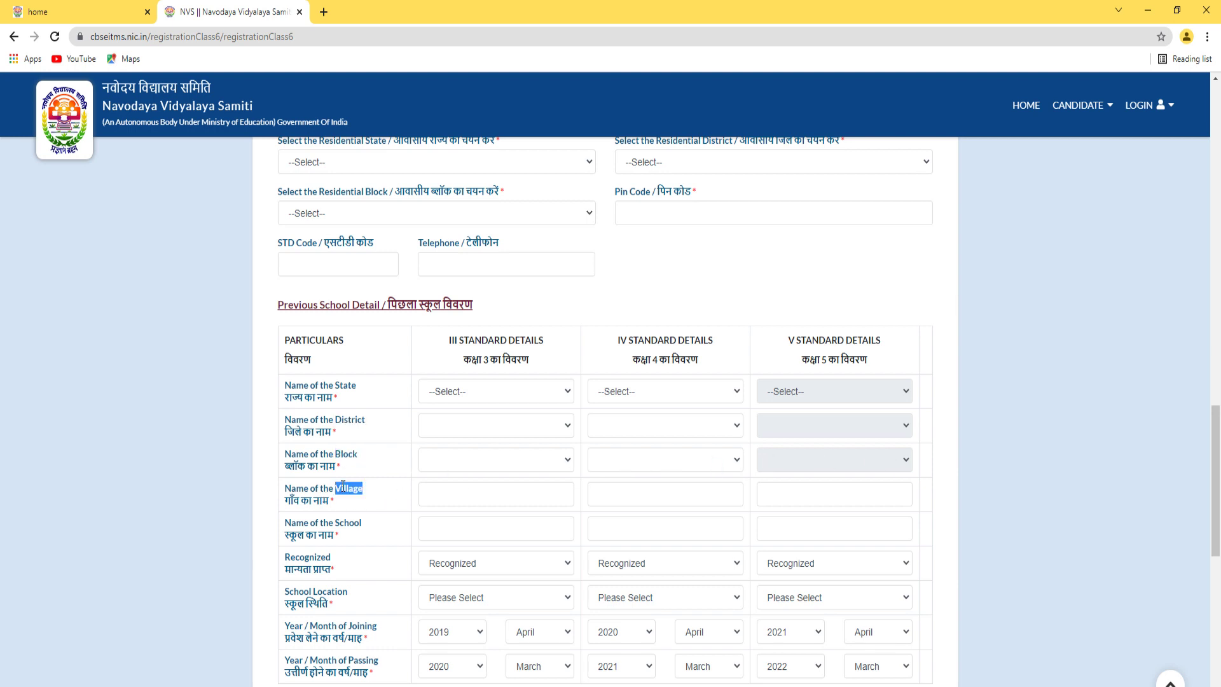
{"action": "left_click", "coordinate": [468, 496]}
{"action": "left_click", "coordinate": [613, 497]}
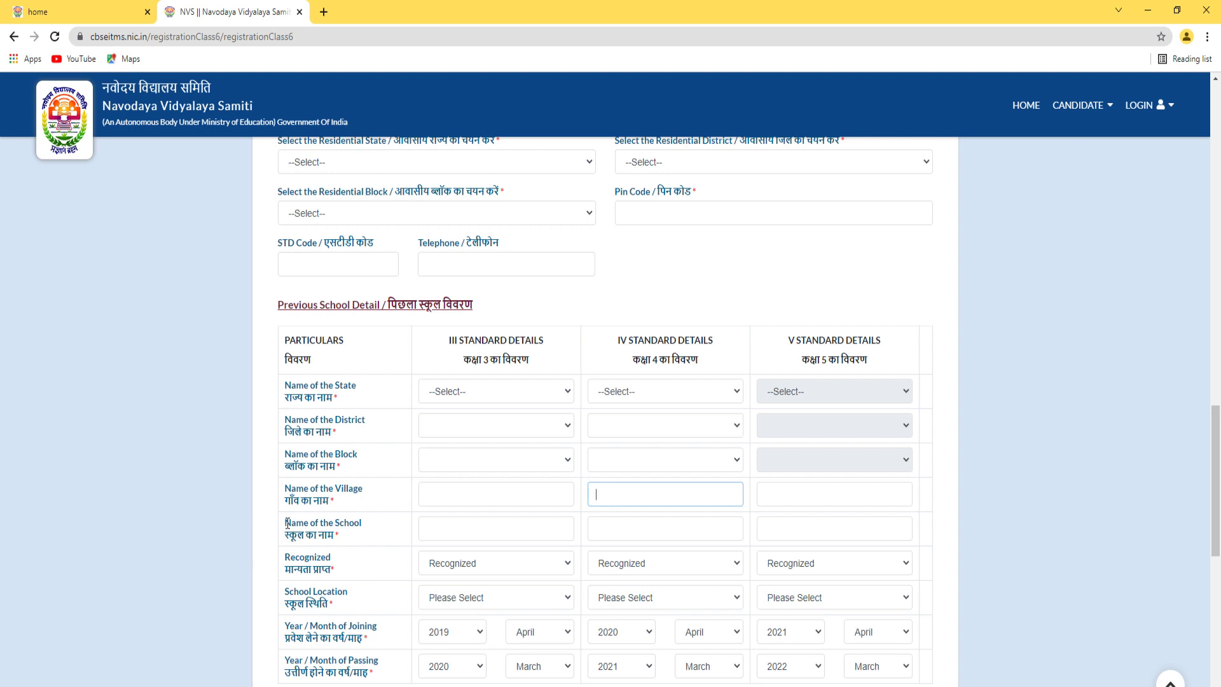
Step: Examine the school name fields for classes III, IV and V in the previous school table
{"action": "left_click", "coordinate": [311, 520]}
{"action": "left_click_drag", "start_coordinate": [311, 520], "coordinate": [358, 520]}
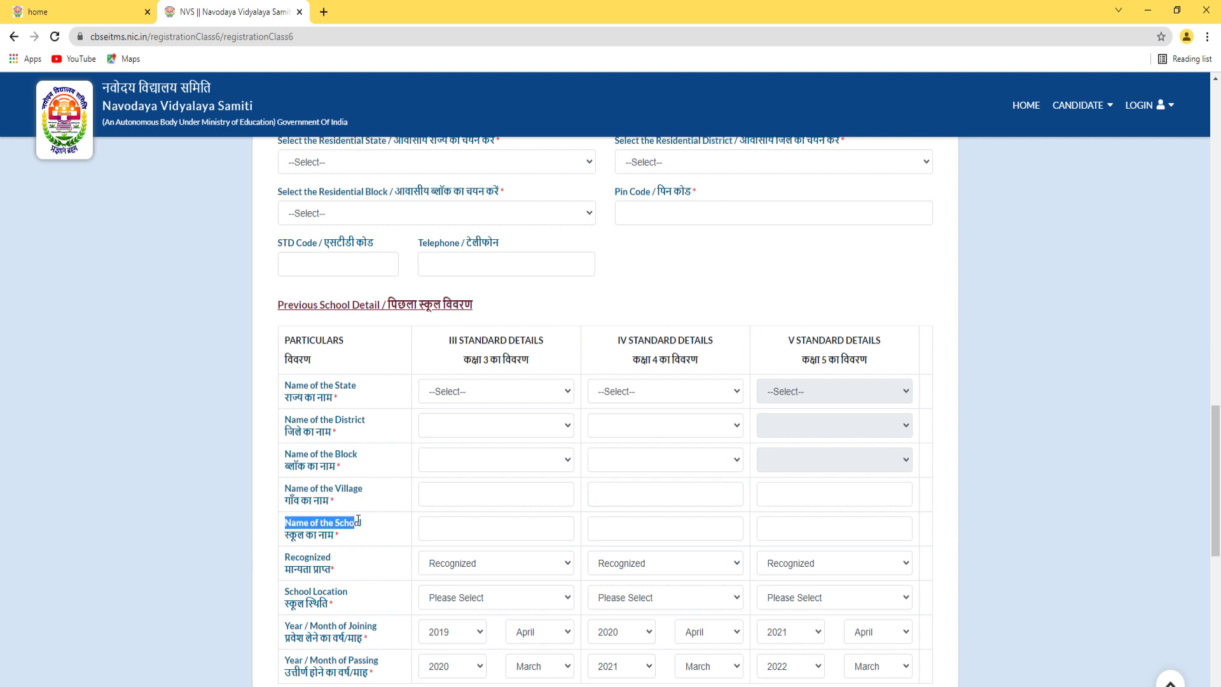
{"action": "left_click", "coordinate": [474, 530]}
{"action": "left_click", "coordinate": [611, 529]}
{"action": "left_click", "coordinate": [786, 532]}
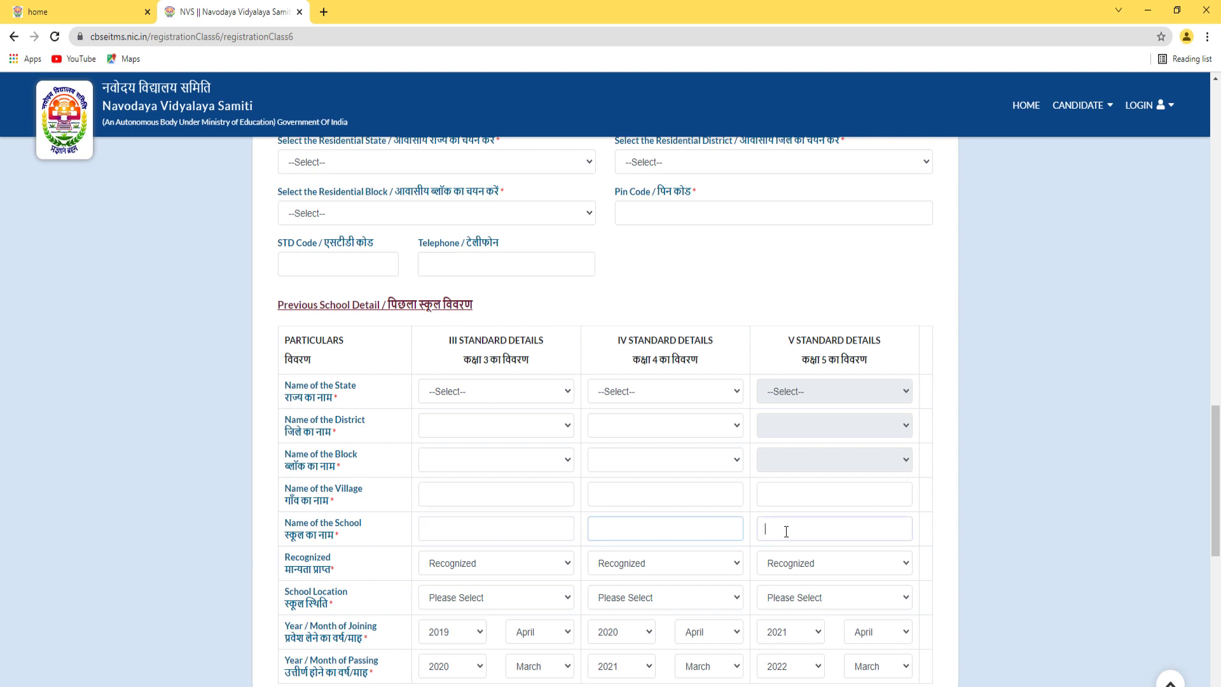
Step: Check the school recognition choices for classes III and IV
{"action": "double_click", "coordinate": [311, 556]}
{"action": "left_click", "coordinate": [482, 568]}
{"action": "left_click", "coordinate": [483, 568]}
{"action": "left_click", "coordinate": [625, 569]}
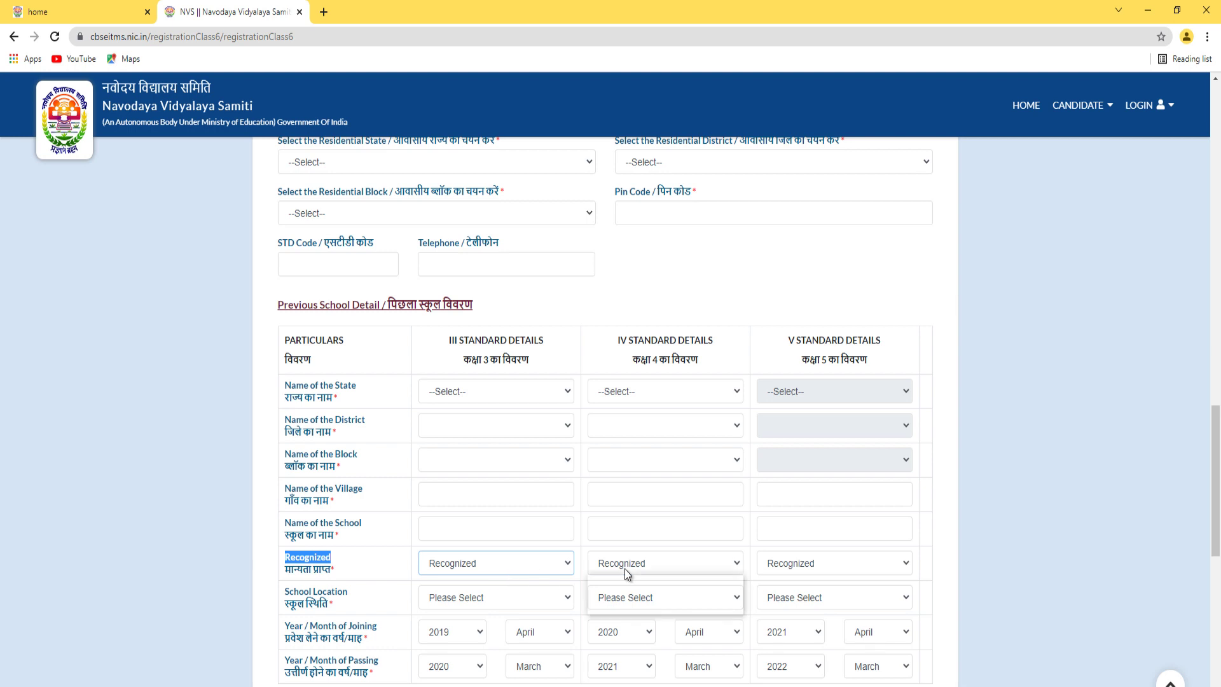
{"action": "left_click", "coordinate": [371, 562]}
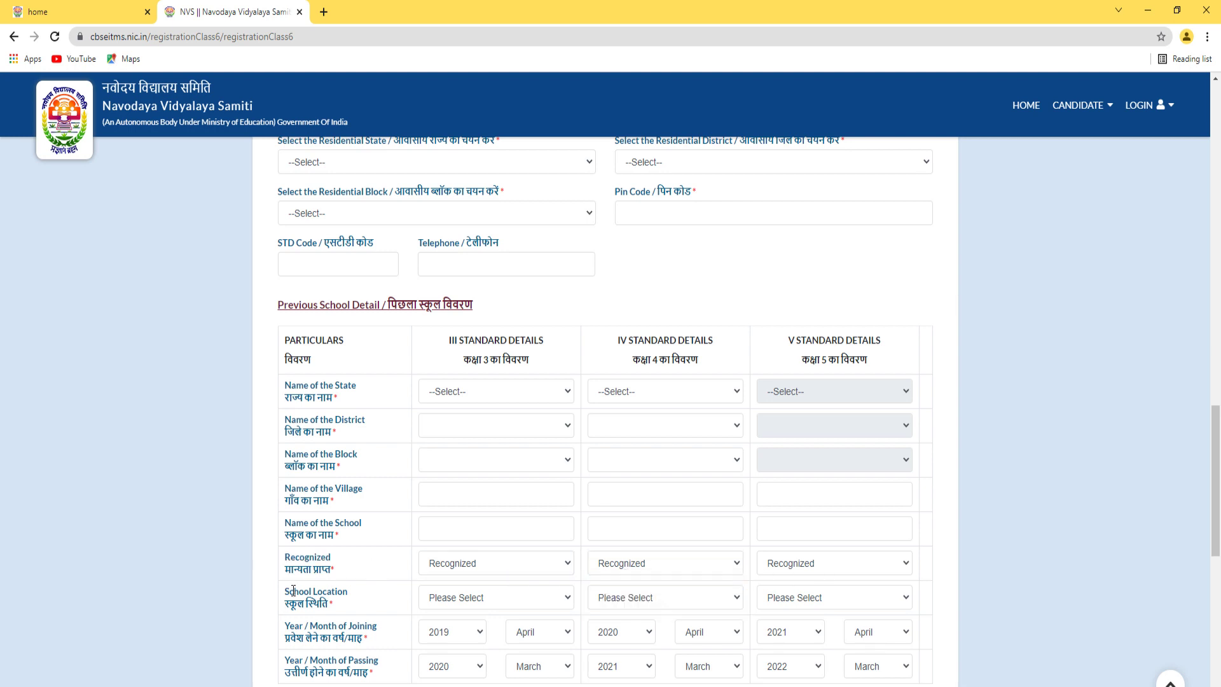
Step: Review the school location choices for classes III, IV and V
{"action": "left_click_drag", "start_coordinate": [293, 591], "coordinate": [363, 594]}
{"action": "double_click", "coordinate": [336, 591]}
{"action": "triple_click", "coordinate": [336, 591]}
{"action": "left_click", "coordinate": [340, 591]}
{"action": "left_click", "coordinate": [441, 598]}
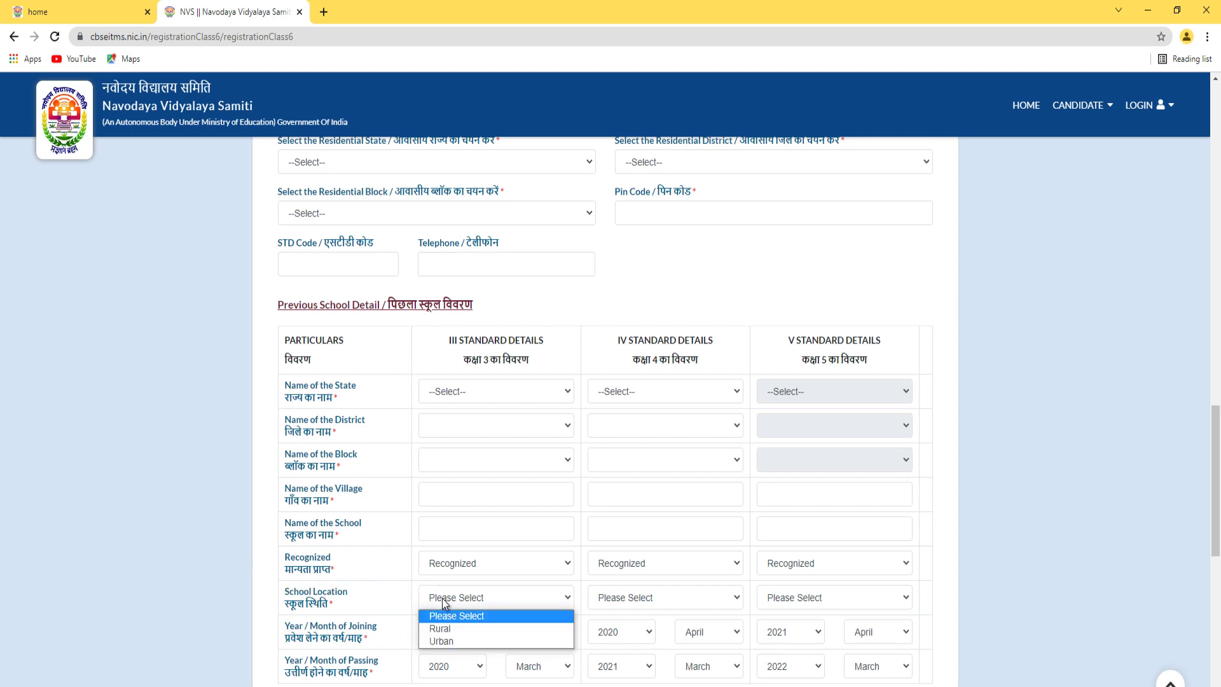
{"action": "left_click", "coordinate": [623, 601]}
{"action": "left_click", "coordinate": [784, 599]}
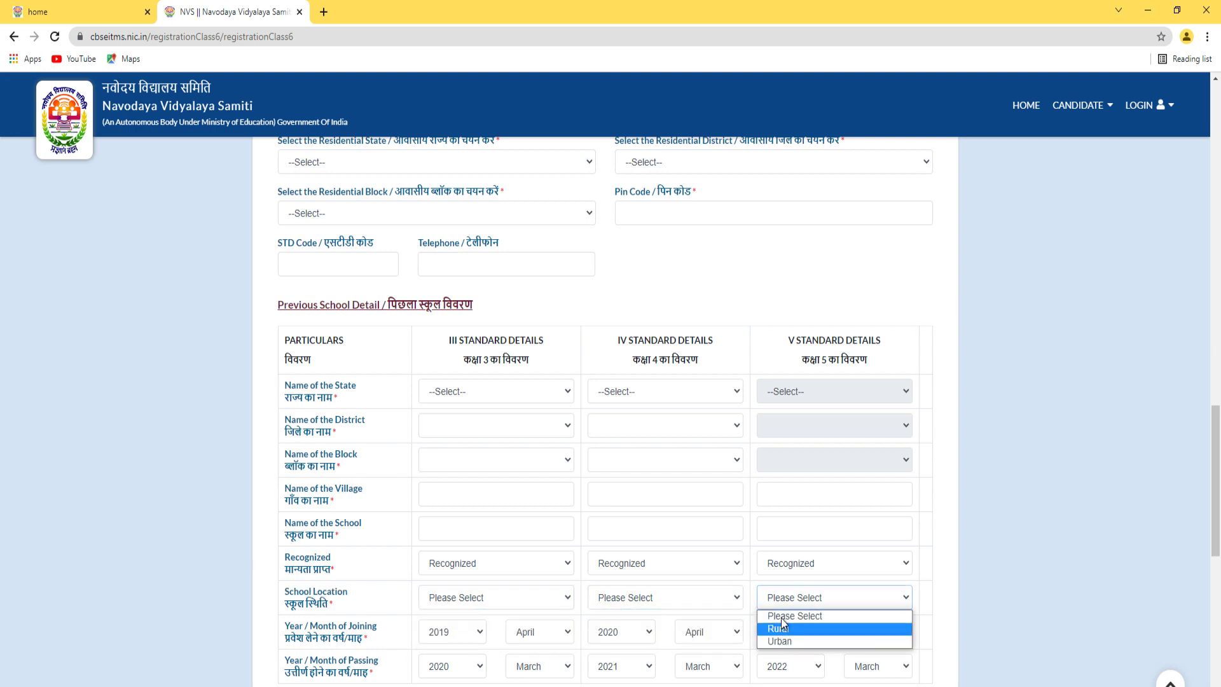
{"action": "left_click", "coordinate": [754, 581]}
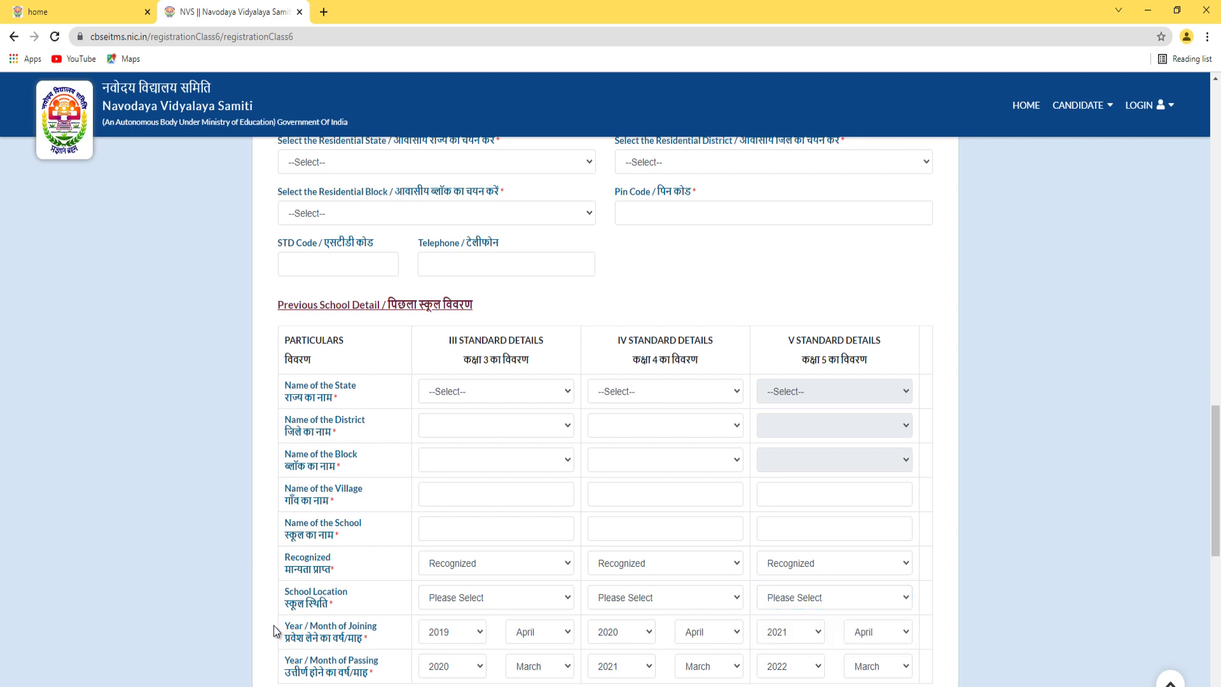
Step: Review the year and month of joining and passing rows for classes III to V
{"action": "left_click_drag", "start_coordinate": [286, 625], "coordinate": [378, 627]}
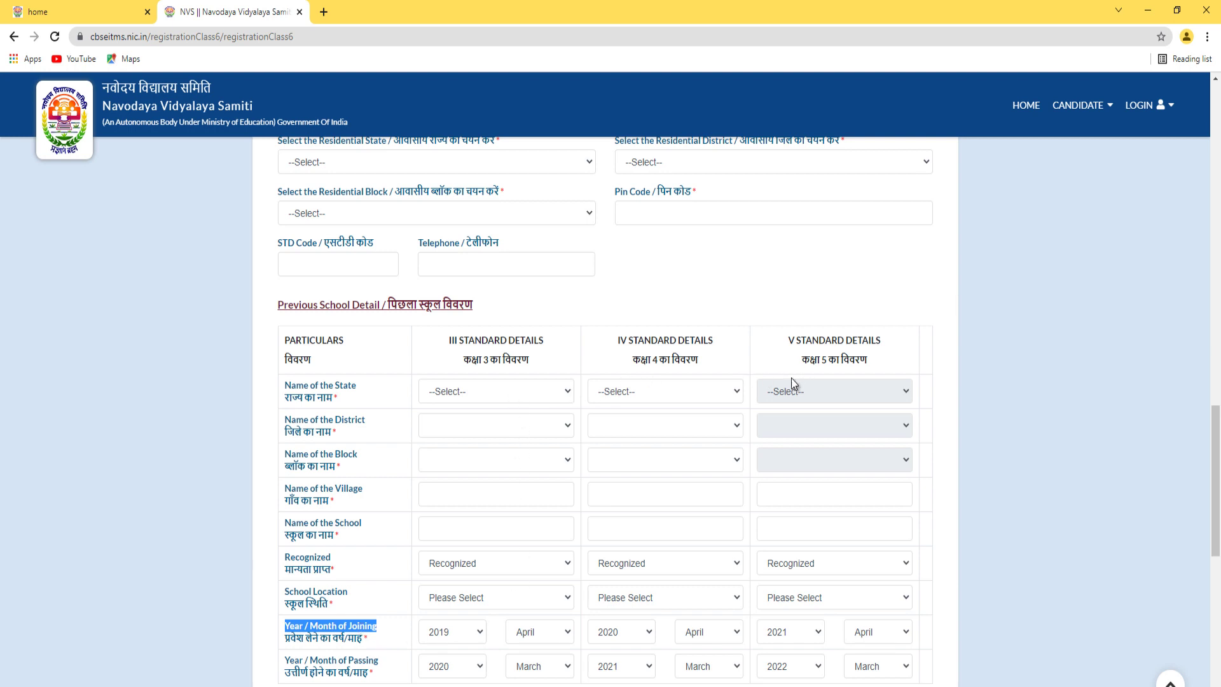
{"action": "left_click", "coordinate": [338, 626]}
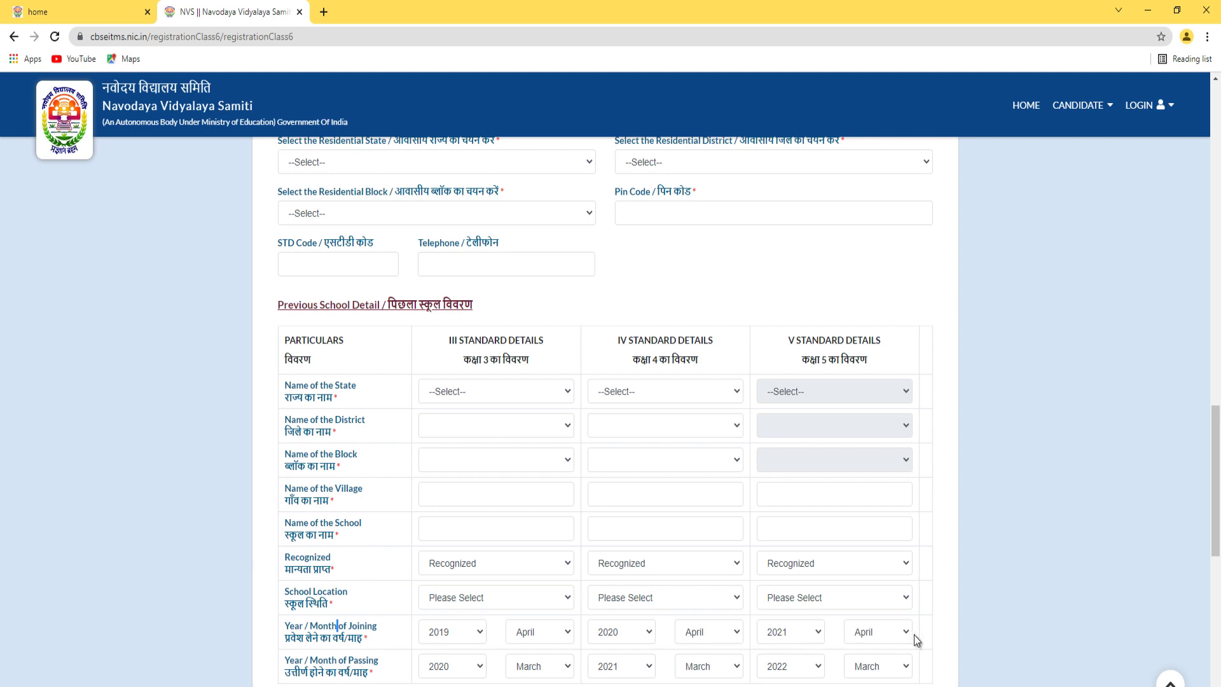
{"action": "triple_click", "coordinate": [355, 664]}
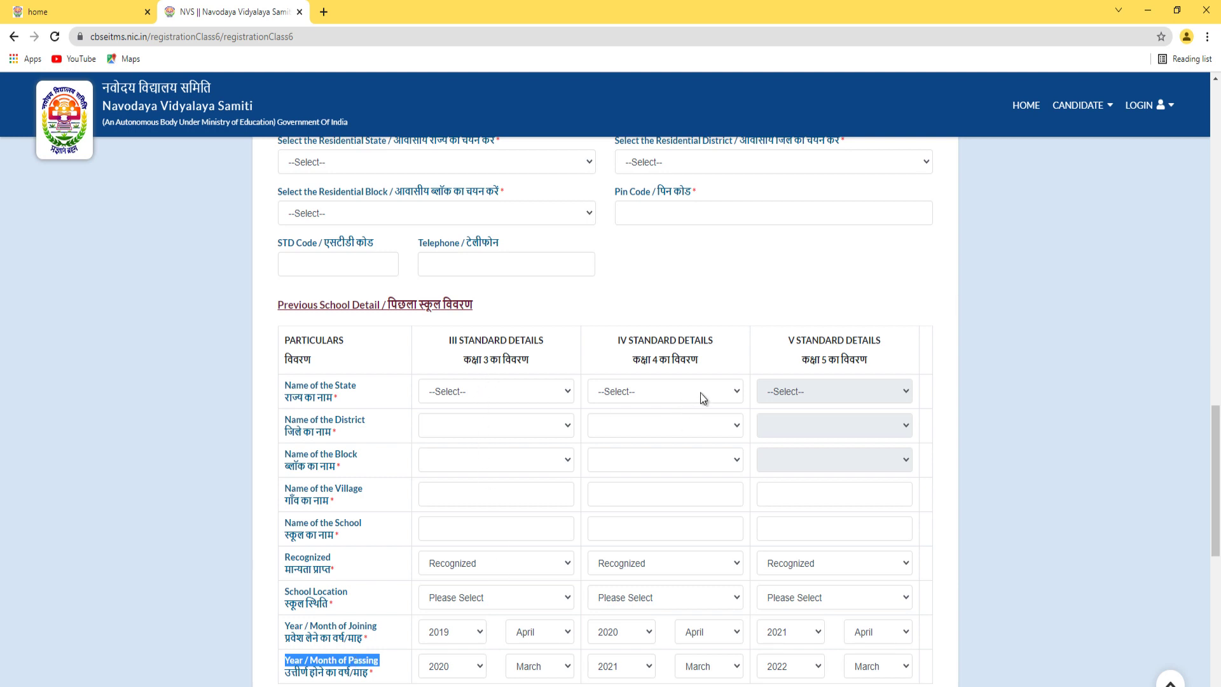
{"action": "left_click", "coordinate": [452, 665]}
{"action": "left_click", "coordinate": [539, 665]}
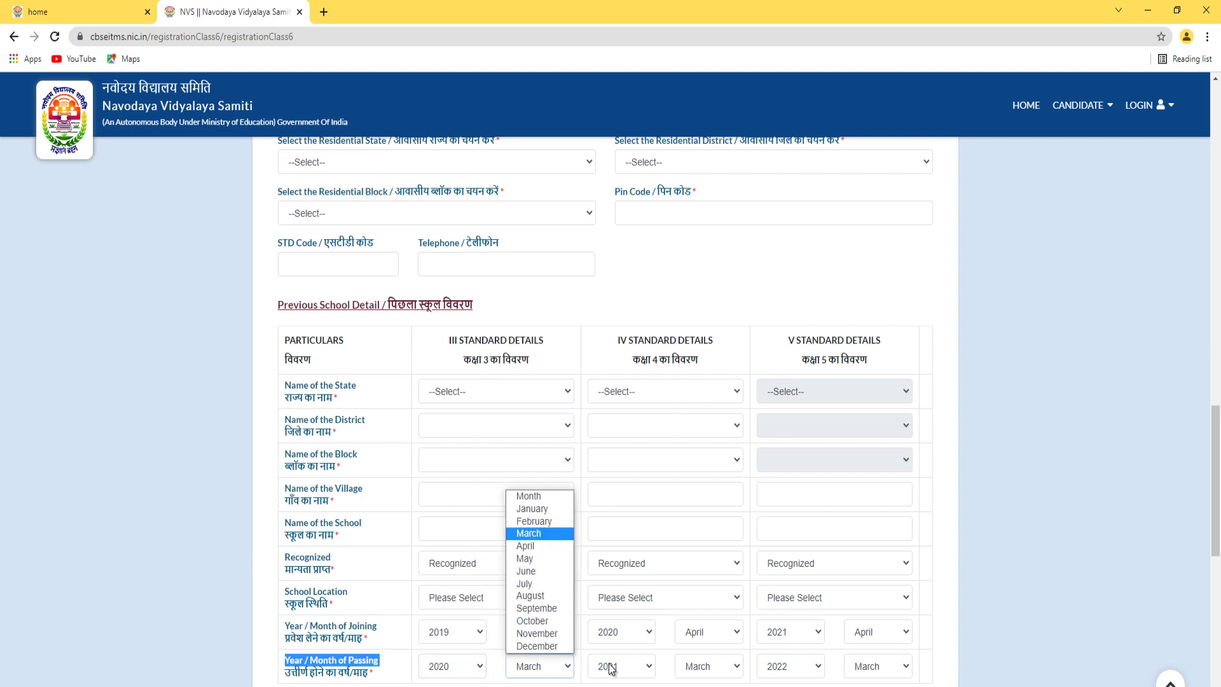
{"action": "left_click", "coordinate": [610, 668]}
{"action": "left_click", "coordinate": [692, 667]}
{"action": "left_click", "coordinate": [774, 673]}
{"action": "left_click", "coordinate": [753, 629]}
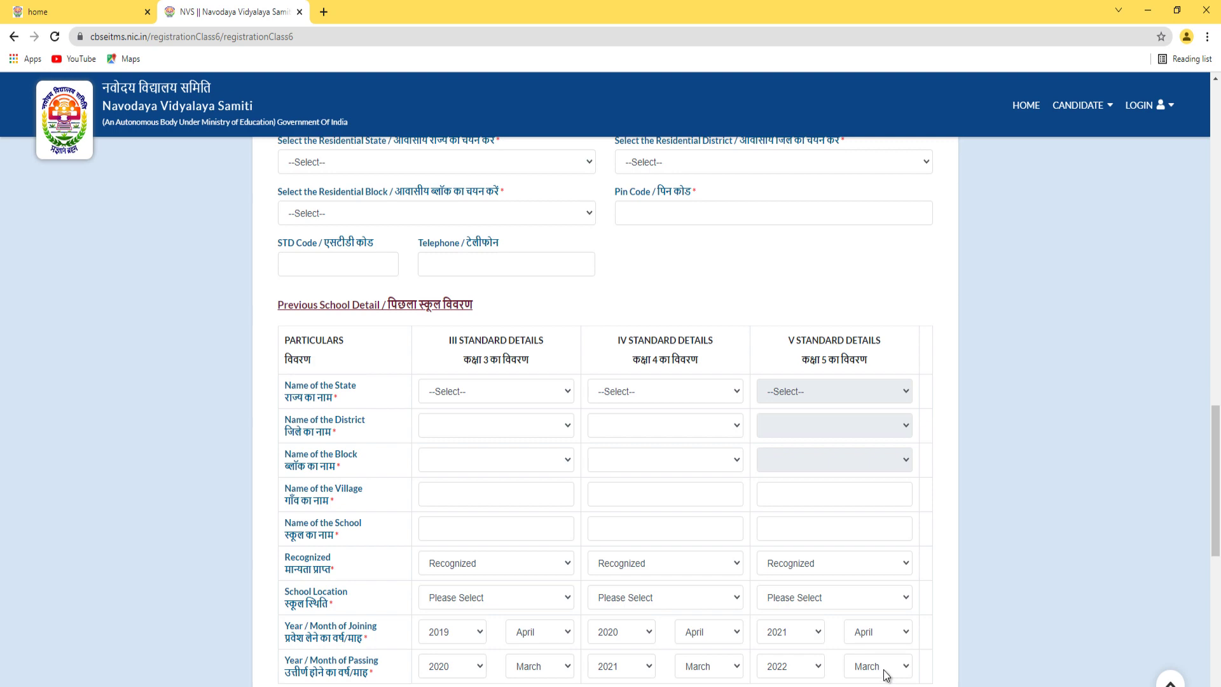
Step: Examine the upload requirements for the candidate's photo, candidate's signature, parent's signature and certificate
{"action": "scroll", "coordinate": [988, 568], "scroll_direction": "down", "scroll_amount": 9}
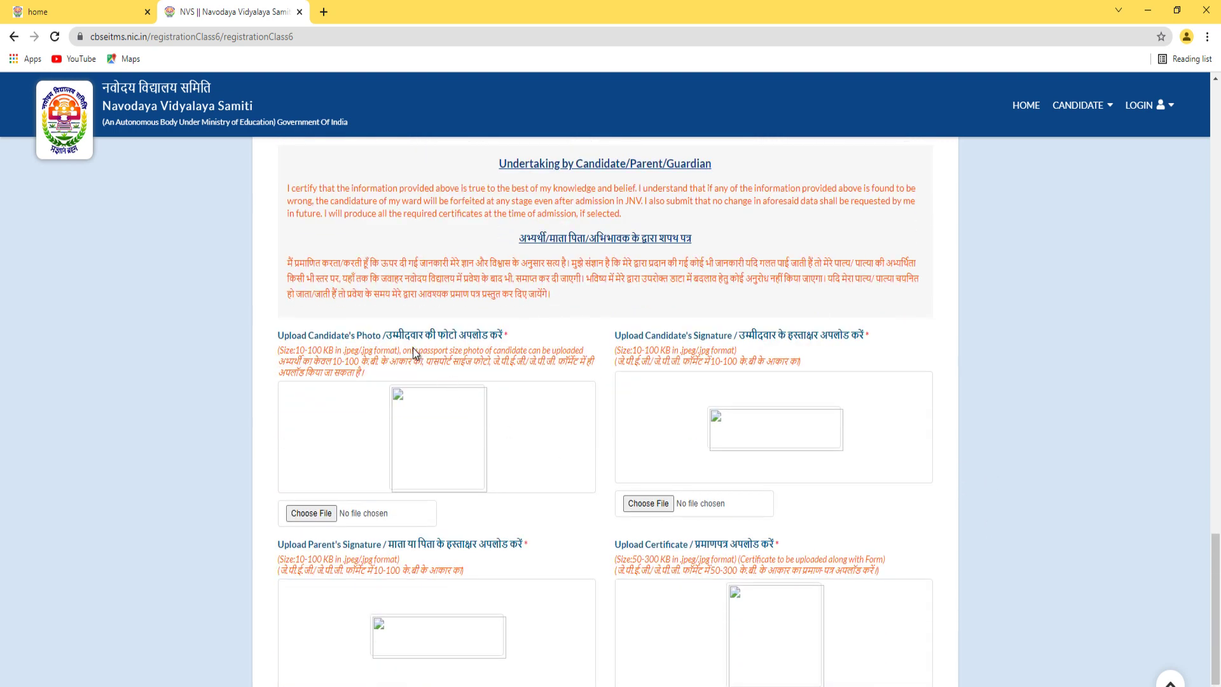
{"action": "triple_click", "coordinate": [303, 332]}
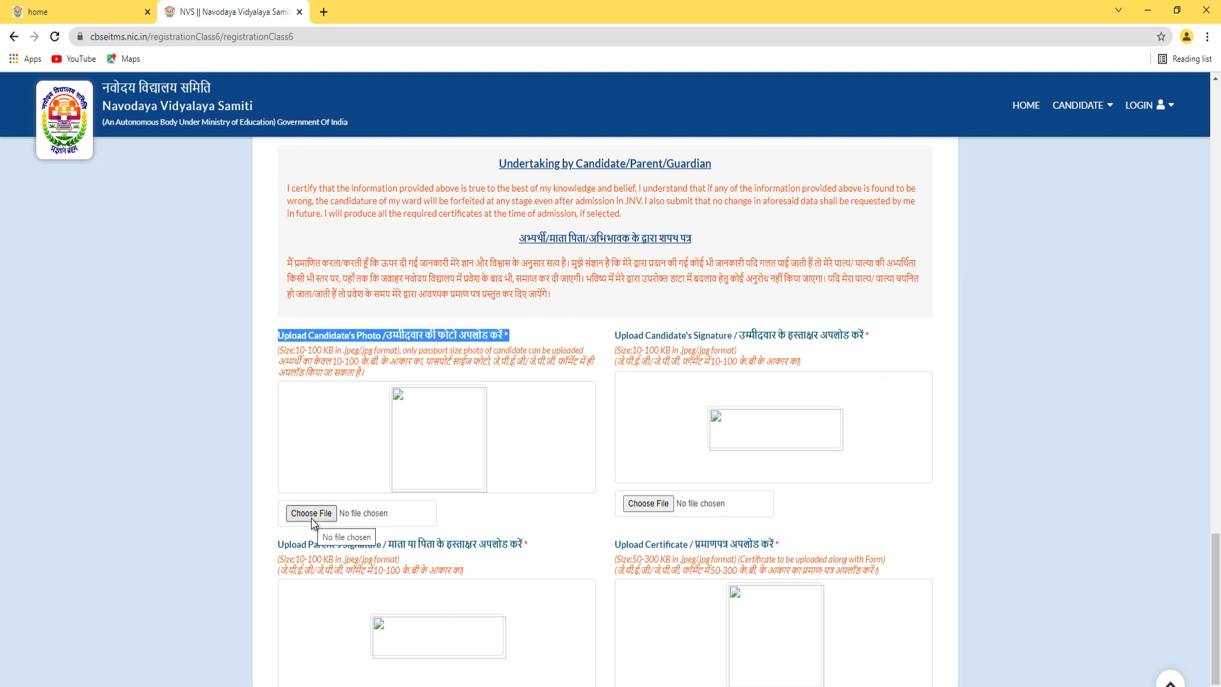
{"action": "double_click", "coordinate": [711, 336]}
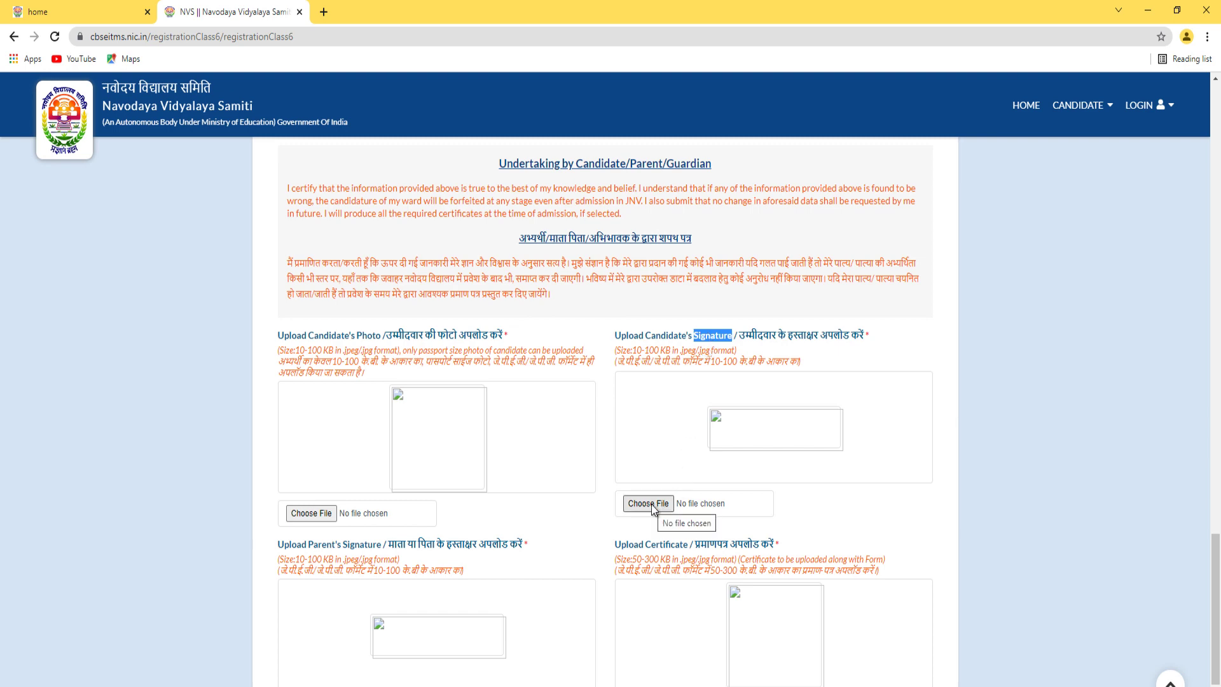
{"action": "scroll", "coordinate": [427, 413], "scroll_direction": "down", "scroll_amount": 2}
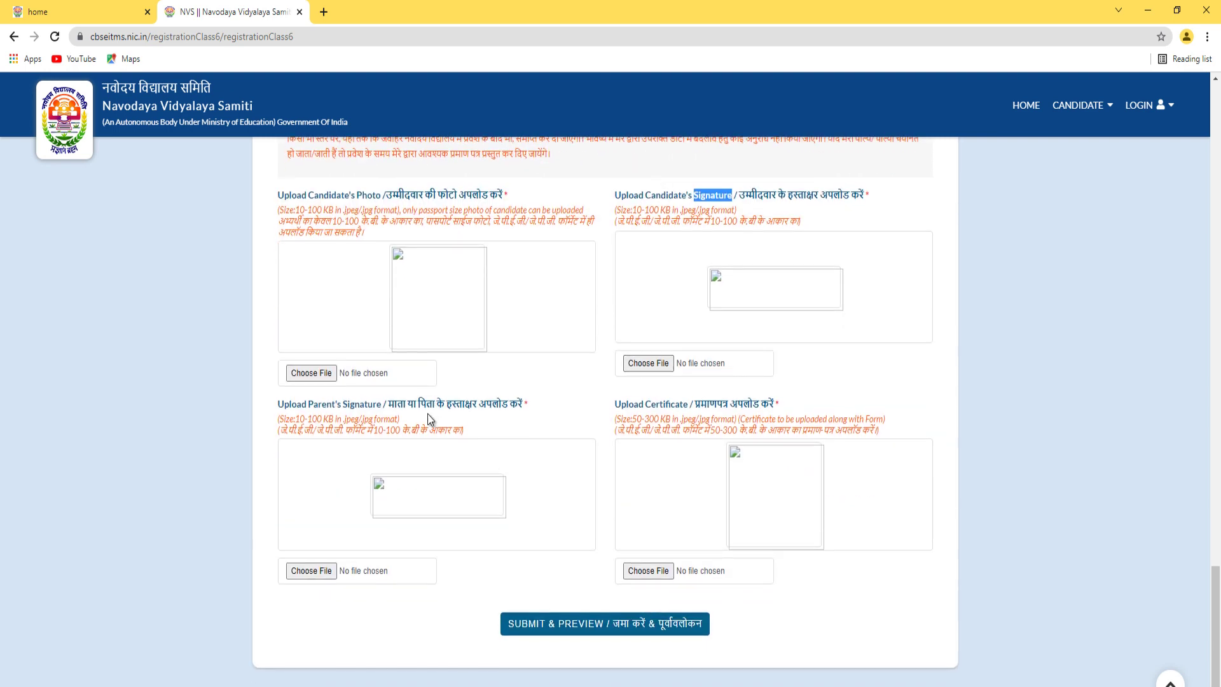
{"action": "triple_click", "coordinate": [362, 406]}
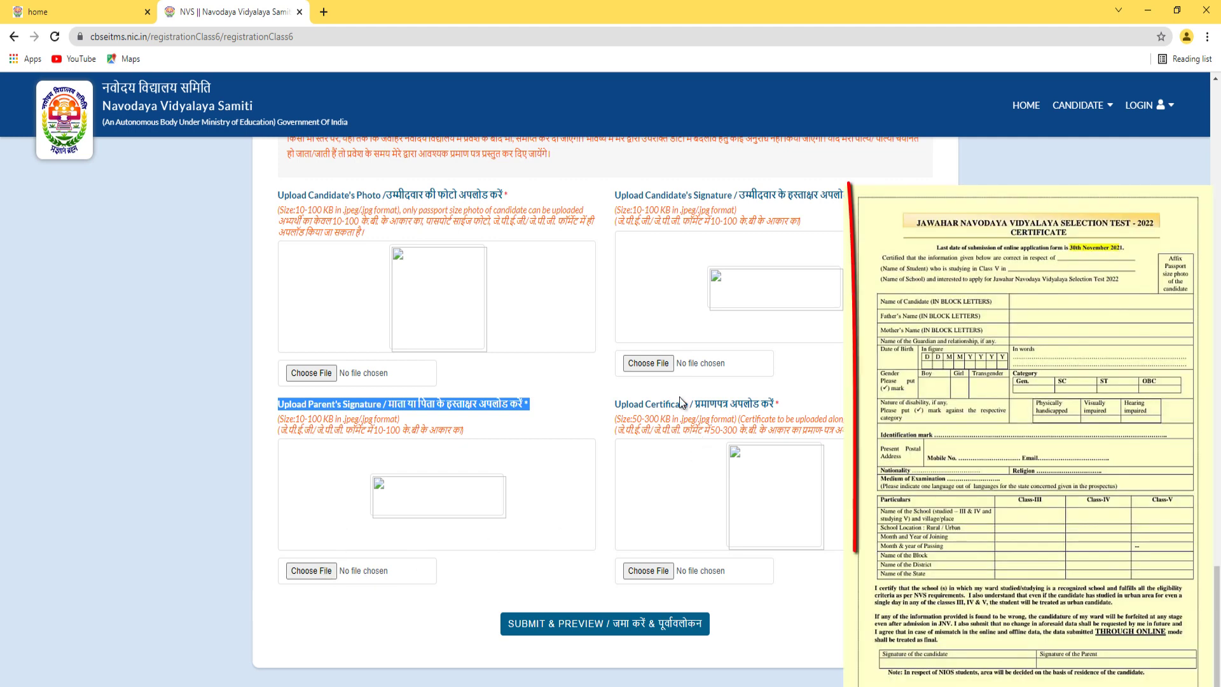
{"action": "triple_click", "coordinate": [666, 410]}
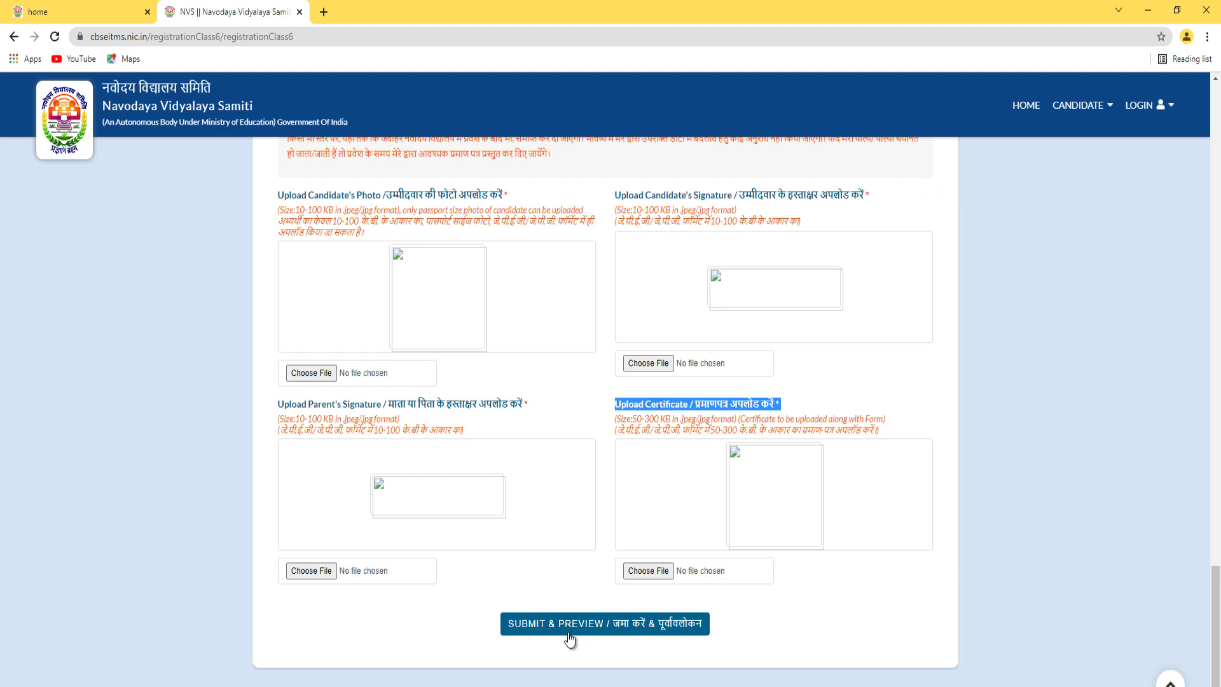
Step: Submit the form for preview and review the registration details from the candidate's state through the uploaded documents
{"action": "left_click", "coordinate": [567, 629]}
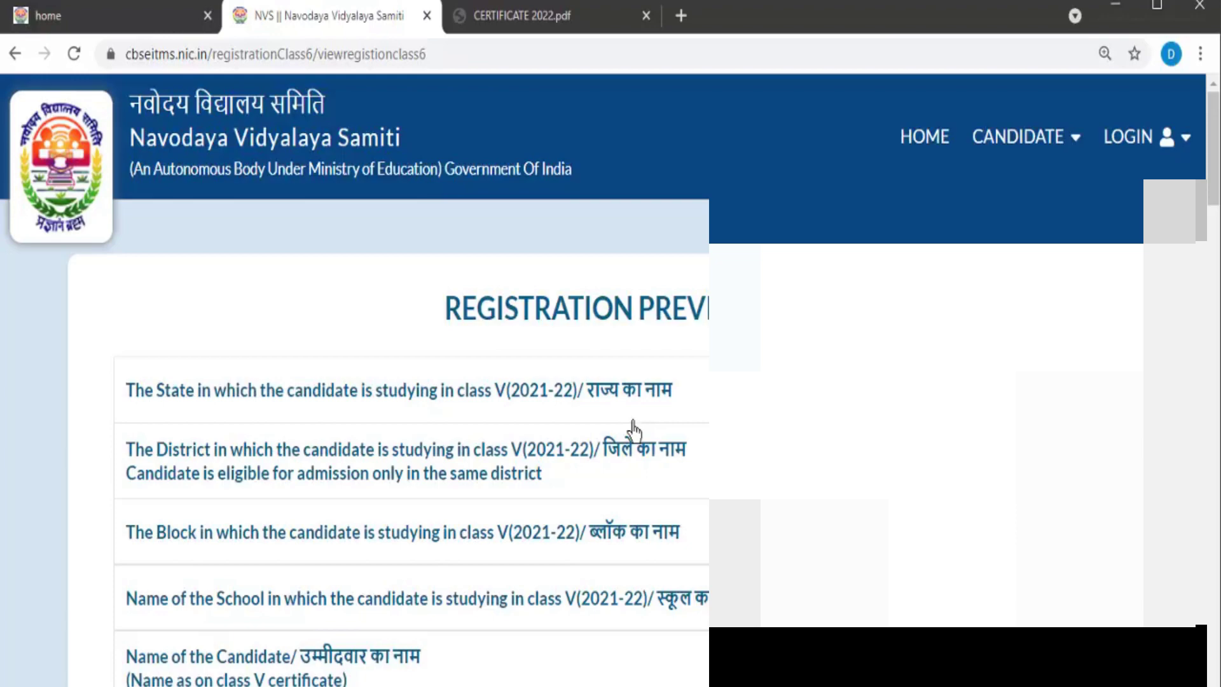
{"action": "scroll", "coordinate": [632, 431], "scroll_direction": "down", "scroll_amount": 10}
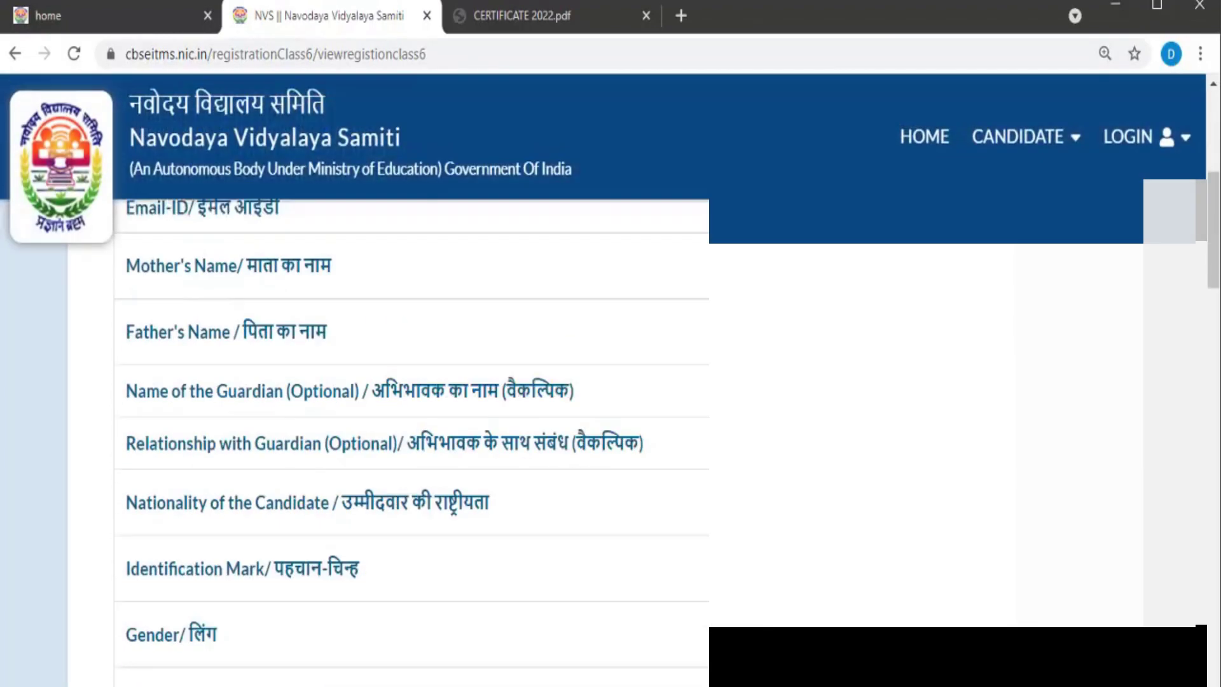
{"action": "scroll", "coordinate": [411, 445], "scroll_direction": "down", "scroll_amount": 5}
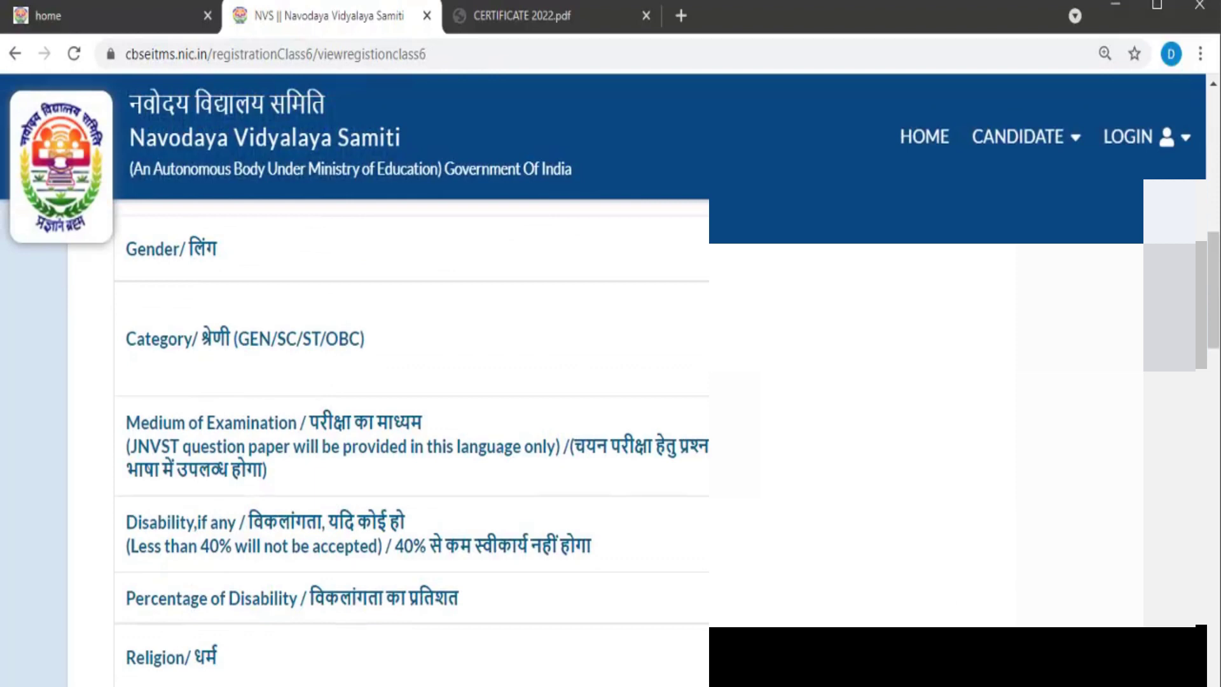
{"action": "scroll", "coordinate": [411, 445], "scroll_direction": "down", "scroll_amount": 8}
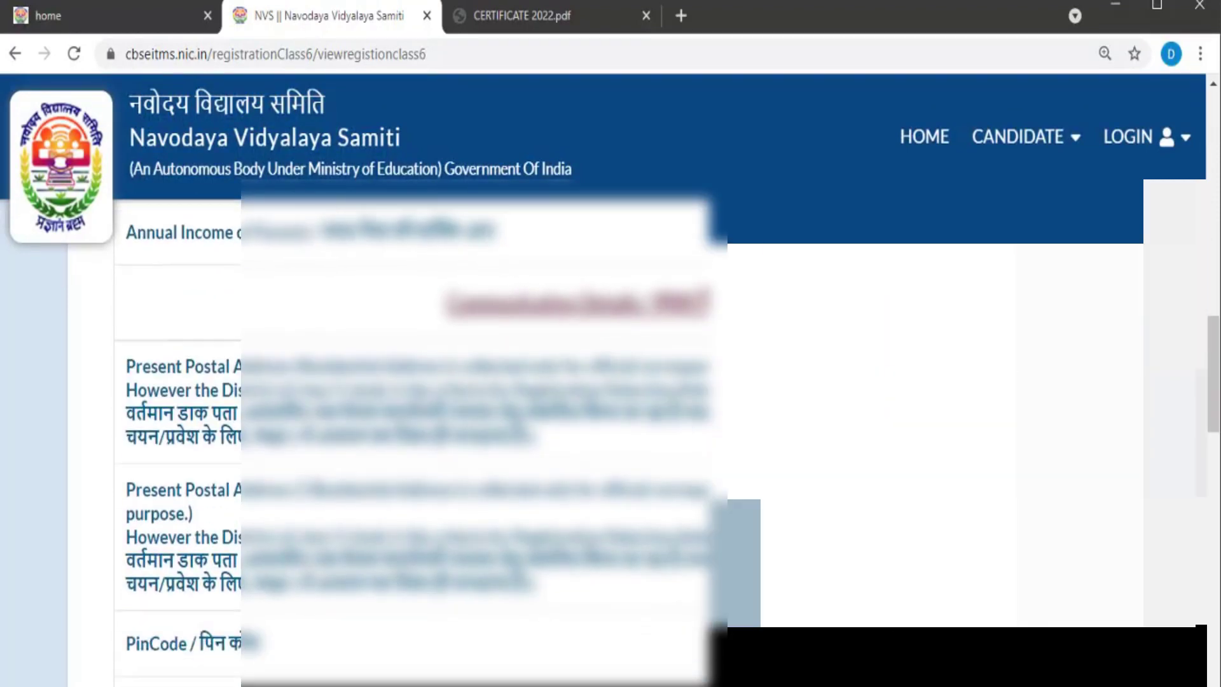
{"action": "scroll", "coordinate": [411, 445], "scroll_direction": "down", "scroll_amount": 4}
{"action": "scroll", "coordinate": [420, 445], "scroll_direction": "down", "scroll_amount": 15}
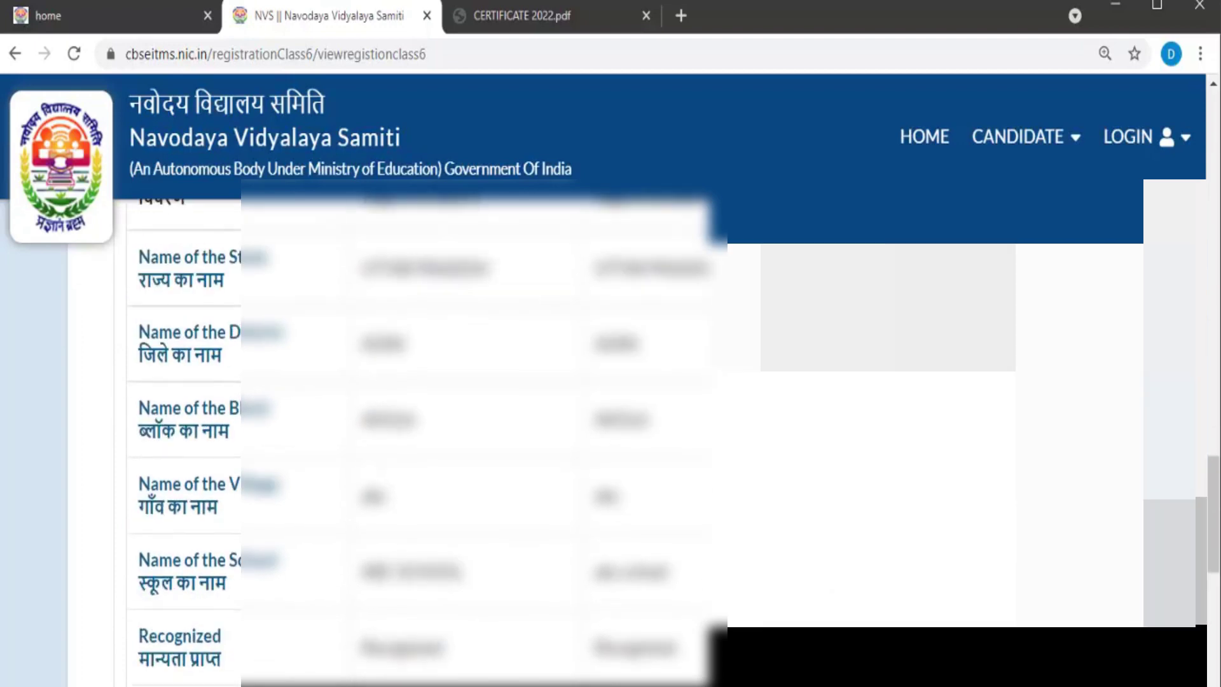
{"action": "scroll", "coordinate": [417, 445], "scroll_direction": "down", "scroll_amount": 8}
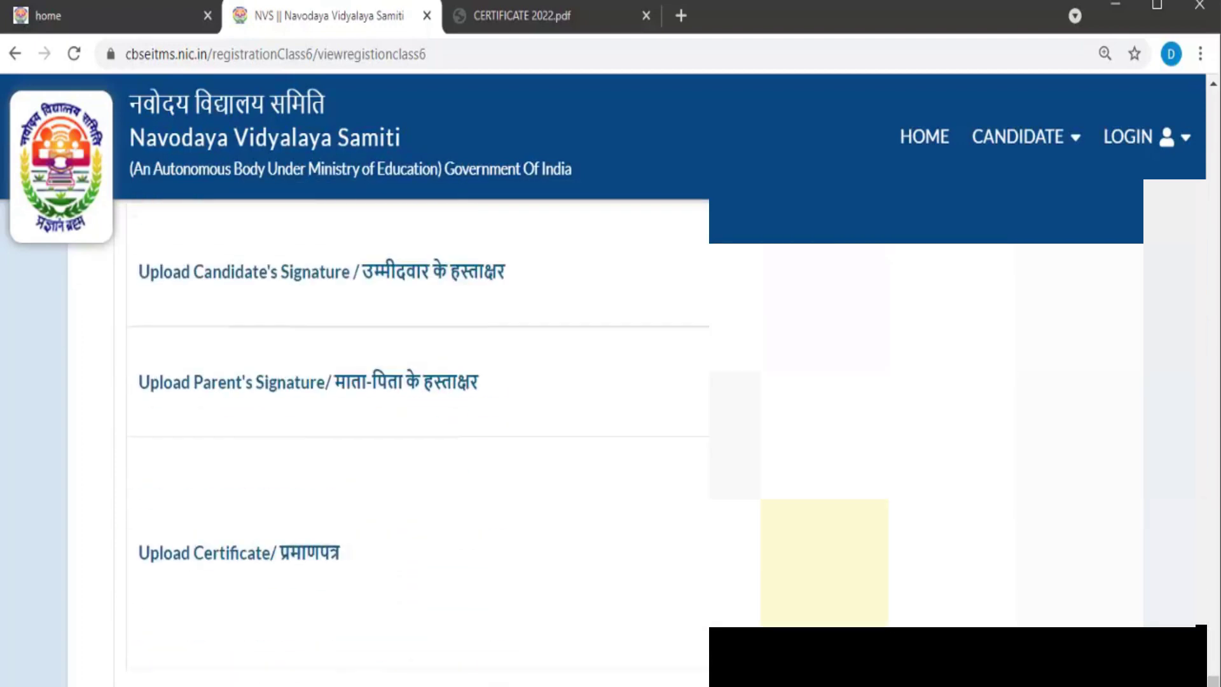
Step: Recheck the end of the registration preview and start the final submission of the application
{"action": "scroll", "coordinate": [417, 445], "scroll_direction": "up", "scroll_amount": 5}
{"action": "scroll", "coordinate": [418, 445], "scroll_direction": "down", "scroll_amount": 6}
{"action": "scroll", "coordinate": [417, 445], "scroll_direction": "down", "scroll_amount": 1}
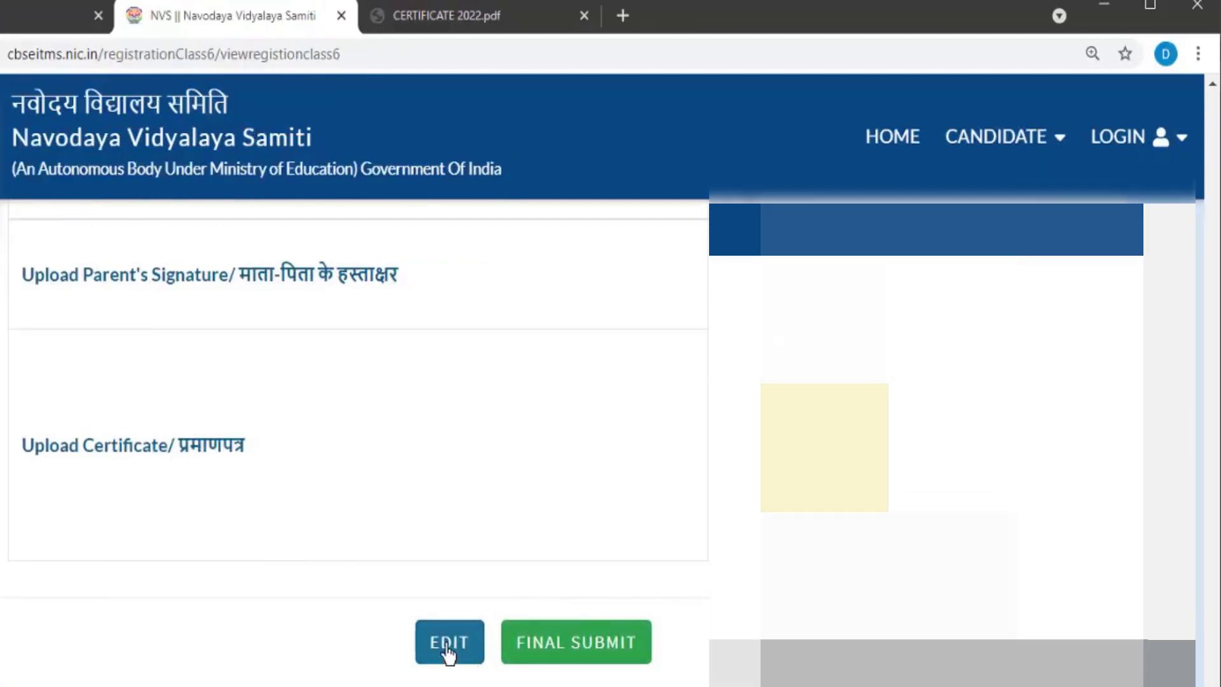
{"action": "scroll", "coordinate": [449, 652], "scroll_direction": "up", "scroll_amount": 6}
{"action": "scroll", "coordinate": [632, 632], "scroll_direction": "down", "scroll_amount": 6}
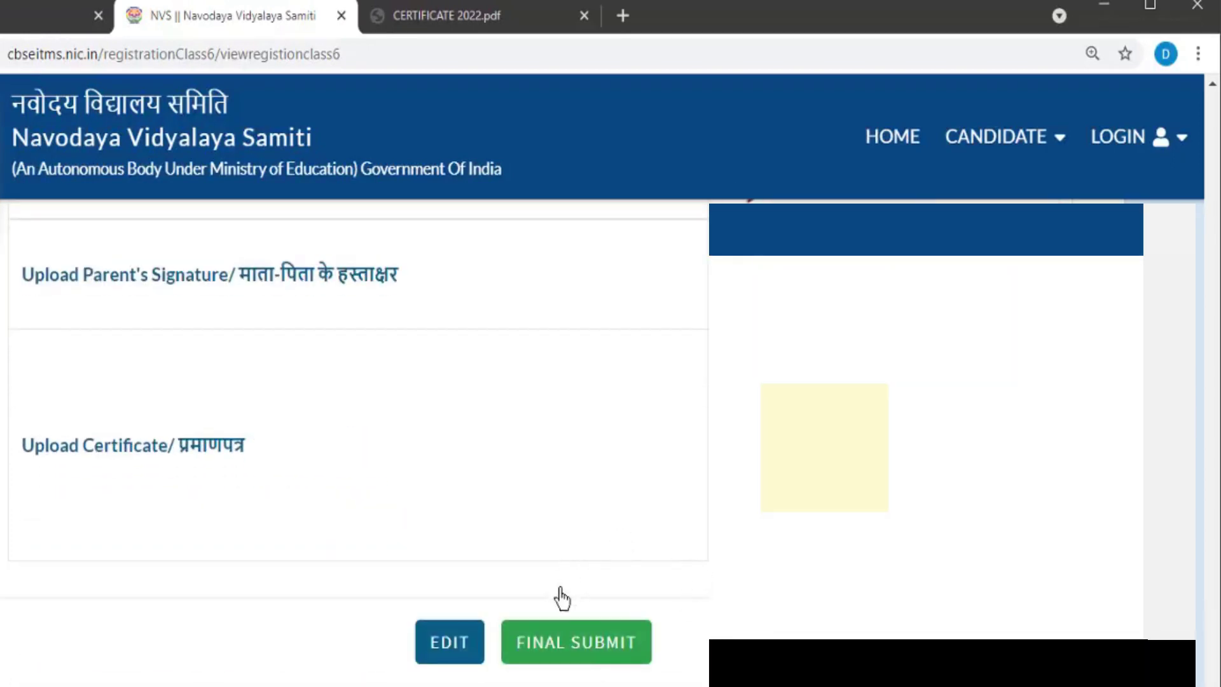
{"action": "left_click", "coordinate": [554, 650]}
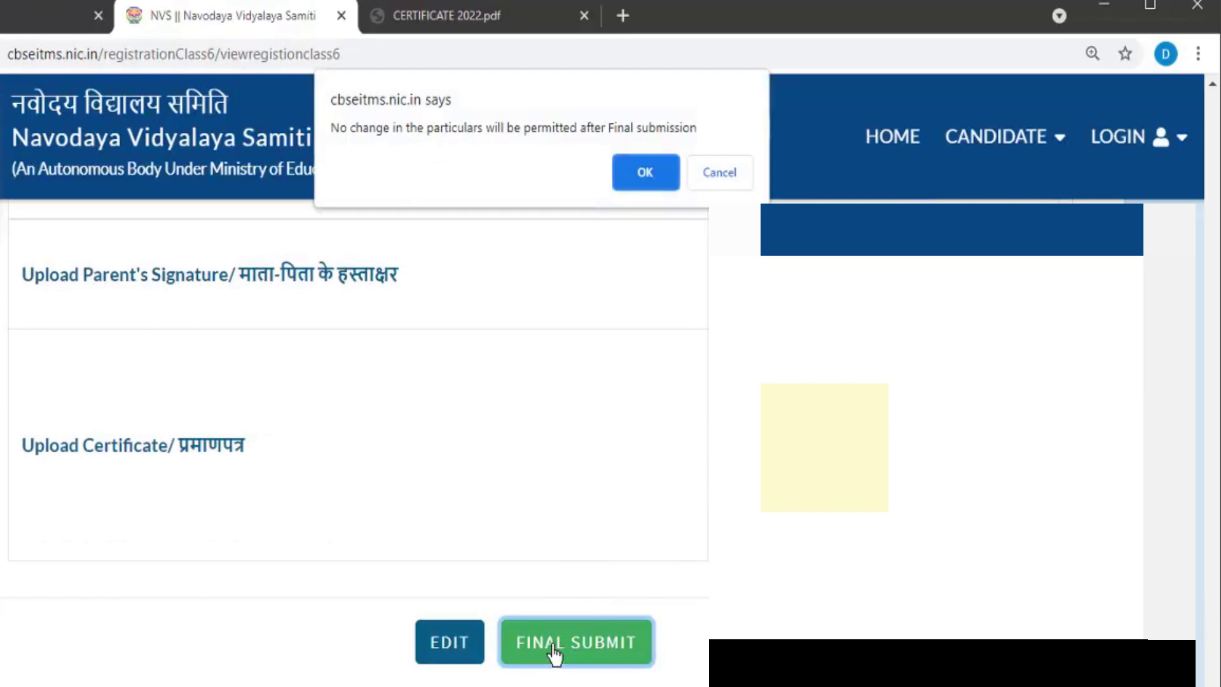